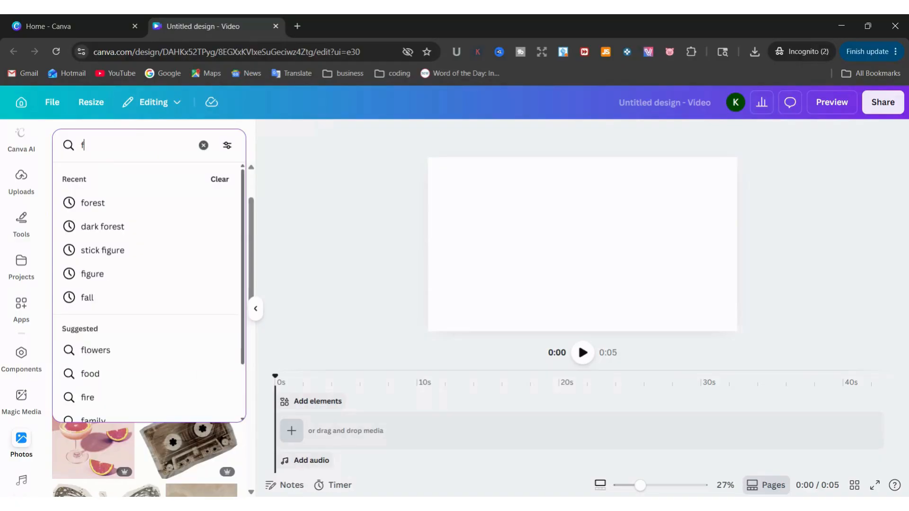
# Search the photos for forest and add the dark, misty forest photo as the first clip
pyautogui.press('Return')
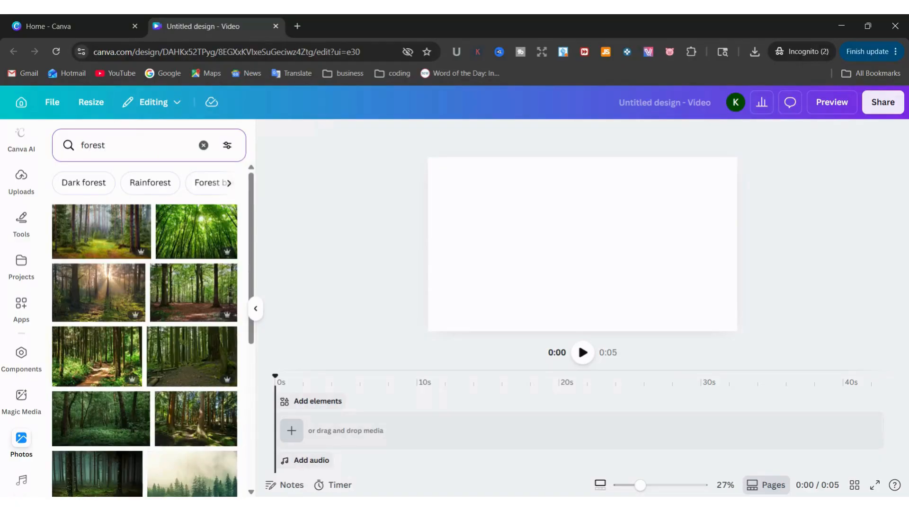
pyautogui.scroll(-1, 201, 368)
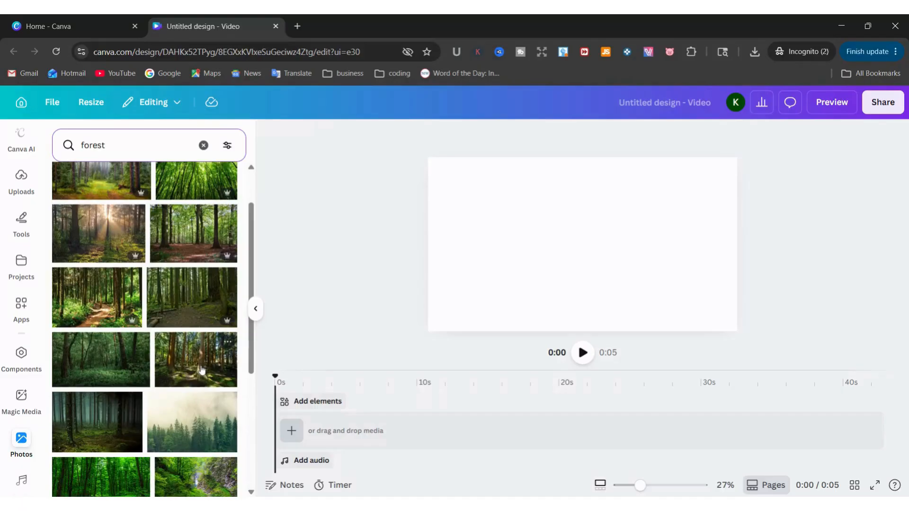
pyautogui.click(85, 434)
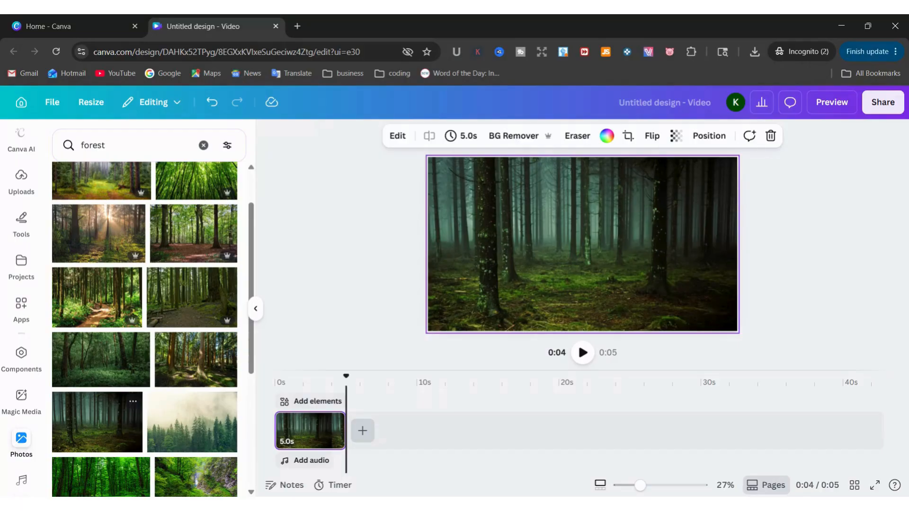
# Add a text box over the forest photo with the text LOST
pyautogui.scroll(1, 47, 249)
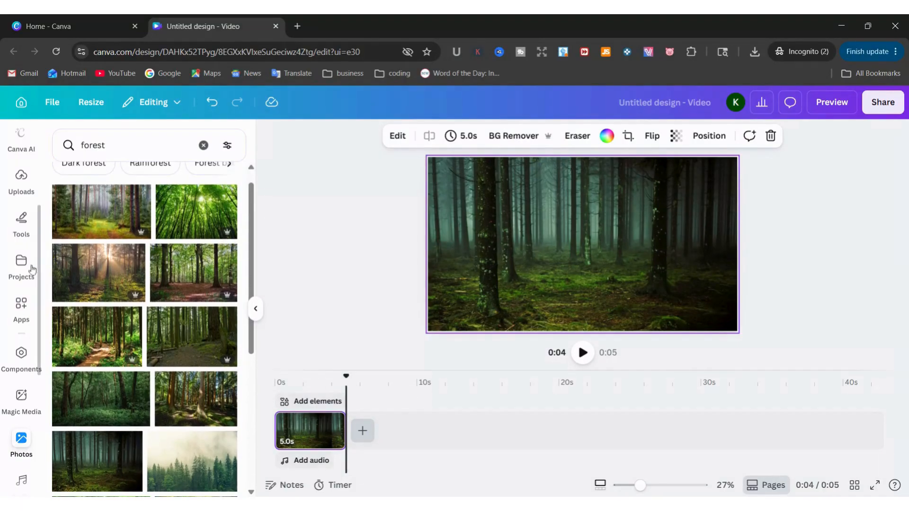
pyautogui.scroll(4, 36, 268)
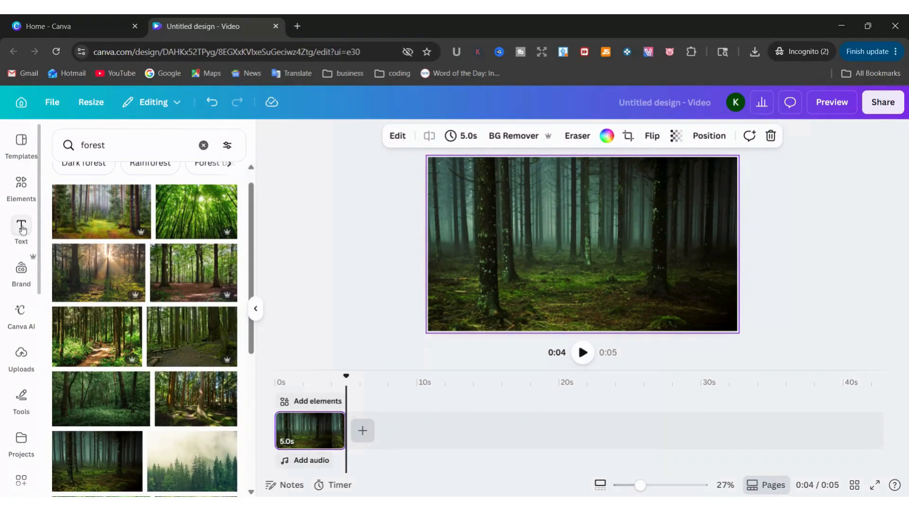
pyautogui.click(23, 229)
pyautogui.click(208, 184)
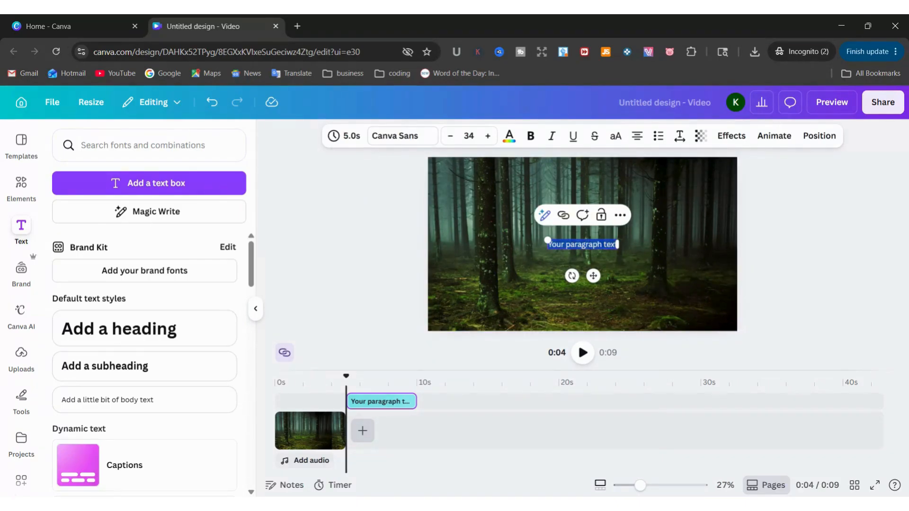
pyautogui.write('LOST')
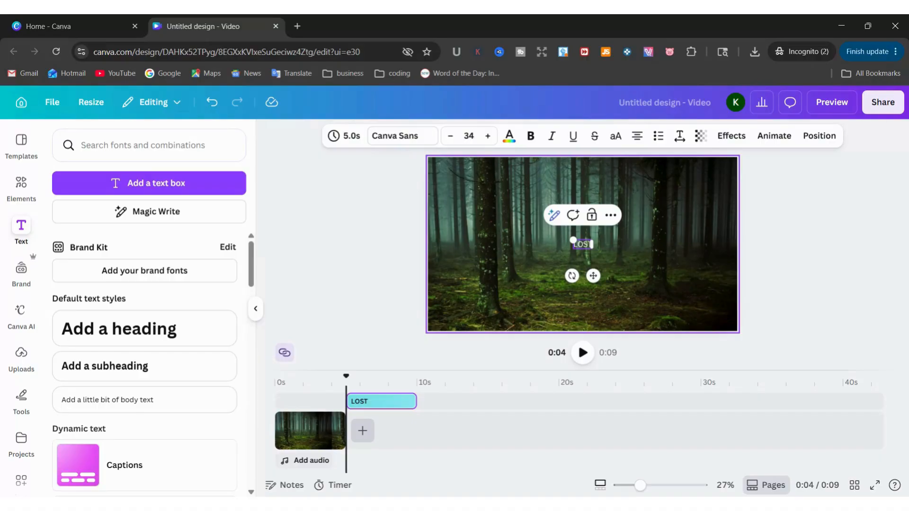
# Set the LOST text to the Anton font at size 120
pyautogui.click(392, 136)
pyautogui.scroll(-3, 113, 374)
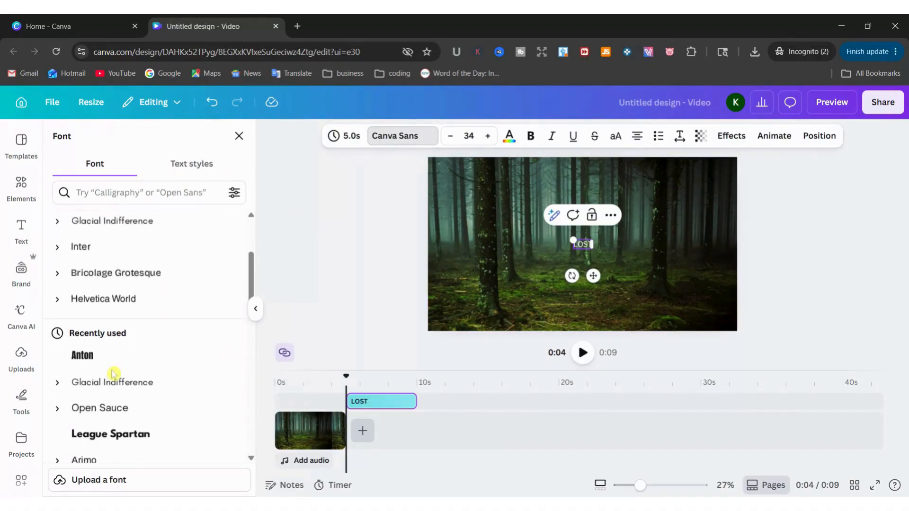
pyautogui.scroll(-2, 114, 374)
pyautogui.click(128, 276)
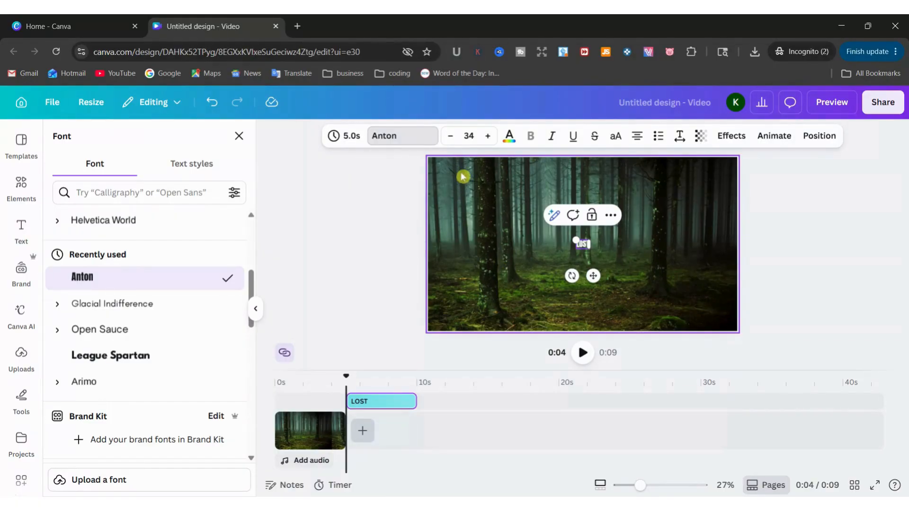
pyautogui.click(468, 136)
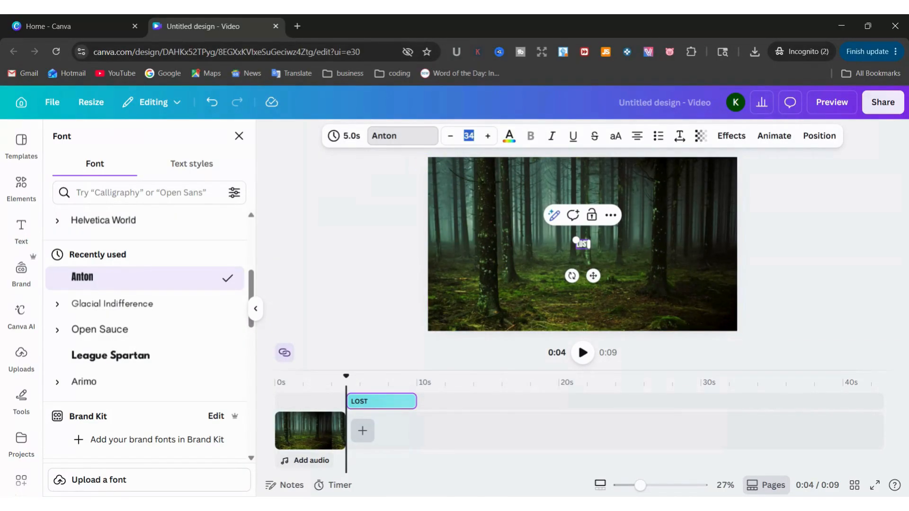
pyautogui.scroll(-7, 458, 263)
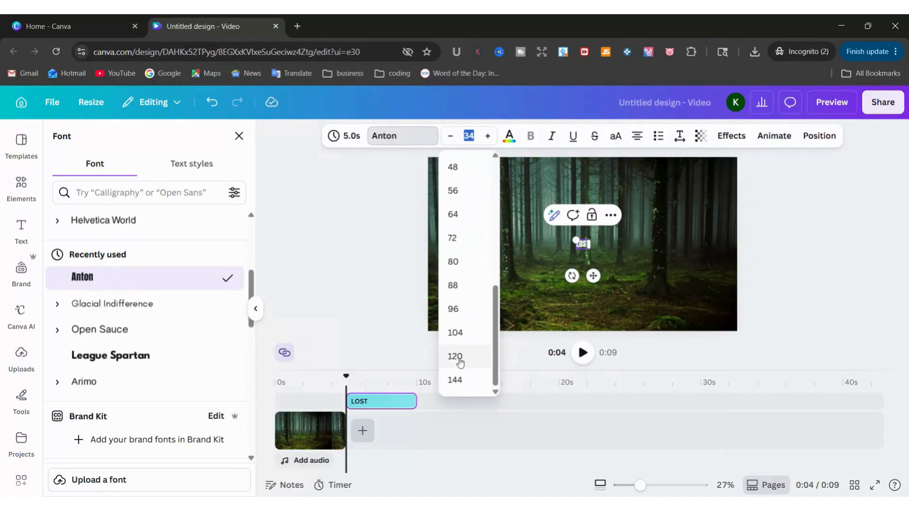
pyautogui.click(456, 358)
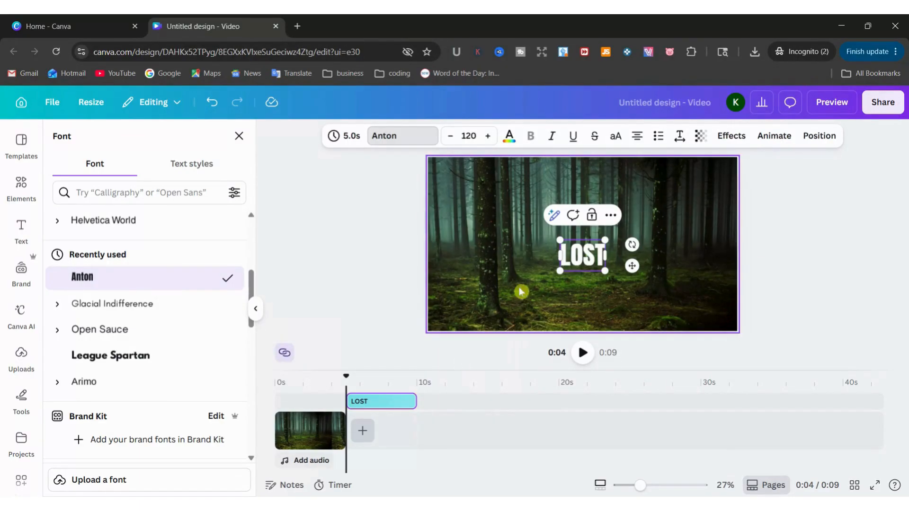
# Enlarge the LOST text to a font size of about 405 and centre it on the forest photo
pyautogui.moveTo(560, 241); pyautogui.dragTo(478, 198)
pyautogui.moveTo(606, 271); pyautogui.dragTo(639, 294)
pyautogui.click(771, 308)
pyautogui.click(850, 311)
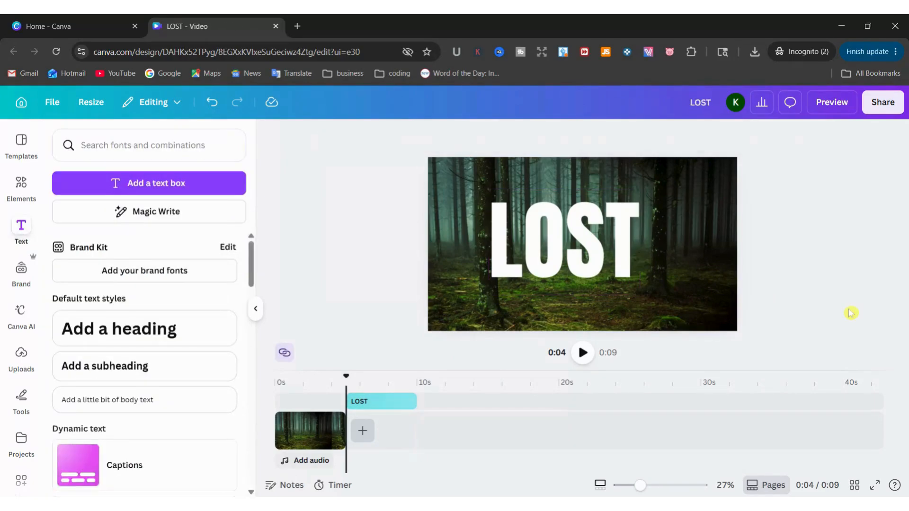
pyautogui.moveTo(565, 235); pyautogui.dragTo(584, 235)
pyautogui.click(379, 341)
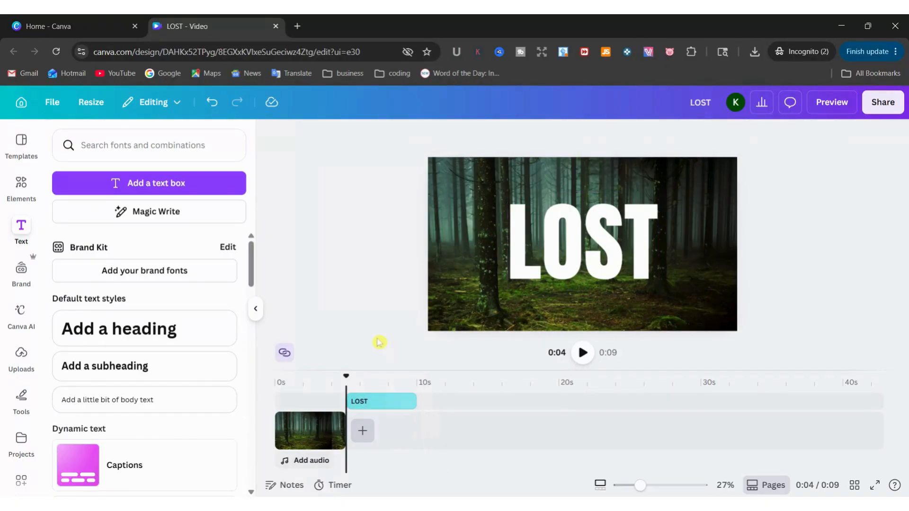
# Move the LOST text clip to the start of the timeline so it spans the forest clip
pyautogui.click(375, 402)
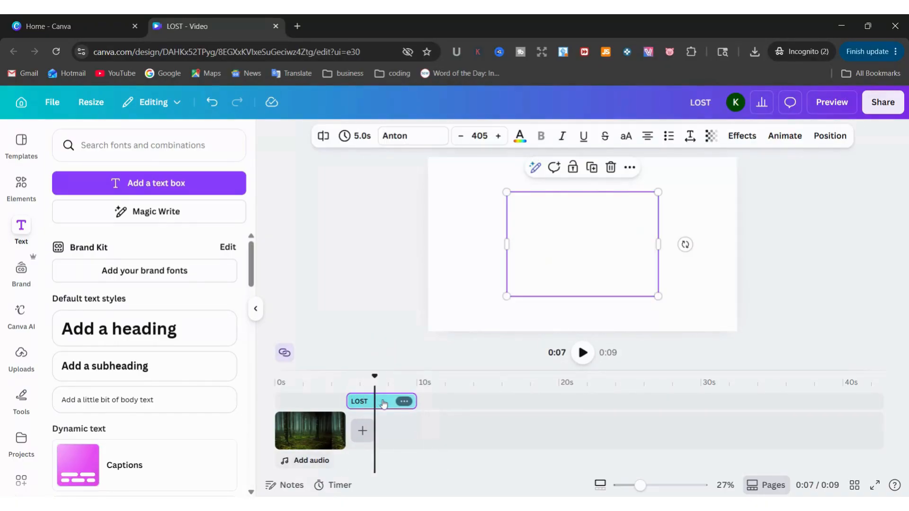
pyautogui.moveTo(384, 403); pyautogui.dragTo(316, 403)
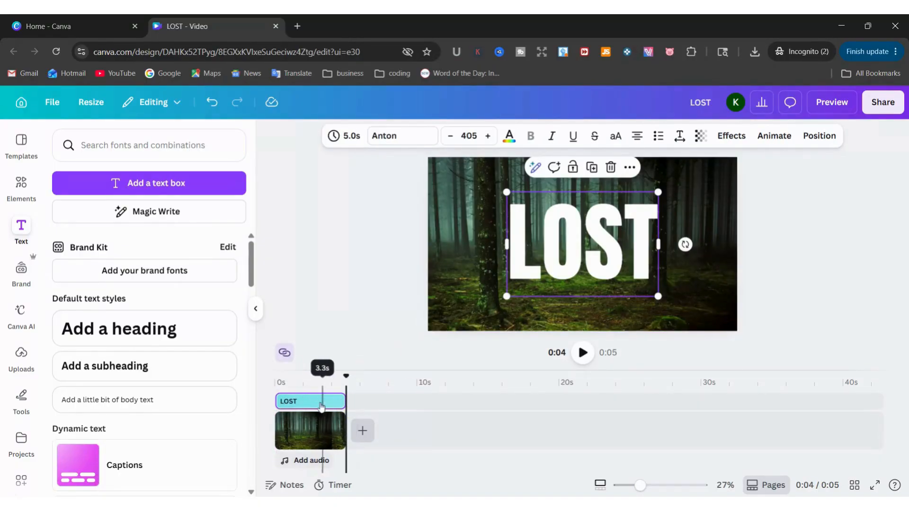
pyautogui.click(354, 246)
pyautogui.click(256, 309)
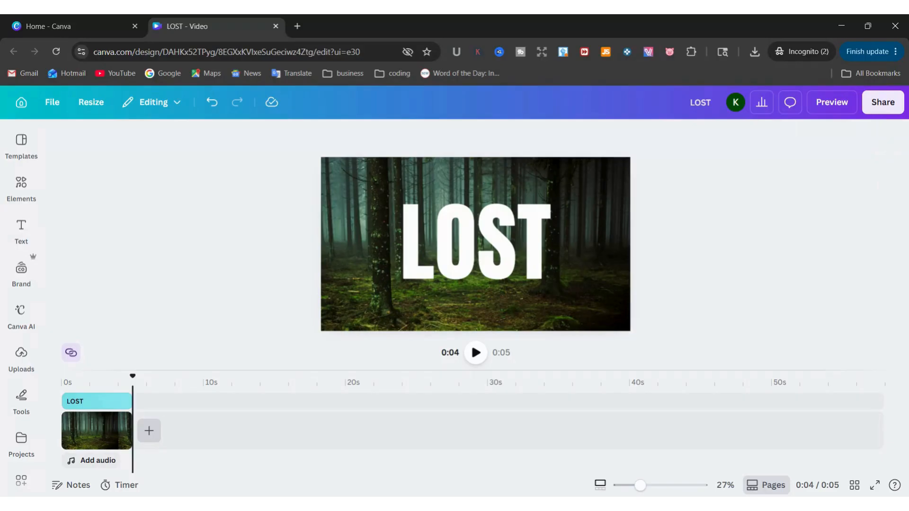
# Download the design as a PNG image at 1,920 × 1,080 px
pyautogui.click(883, 103)
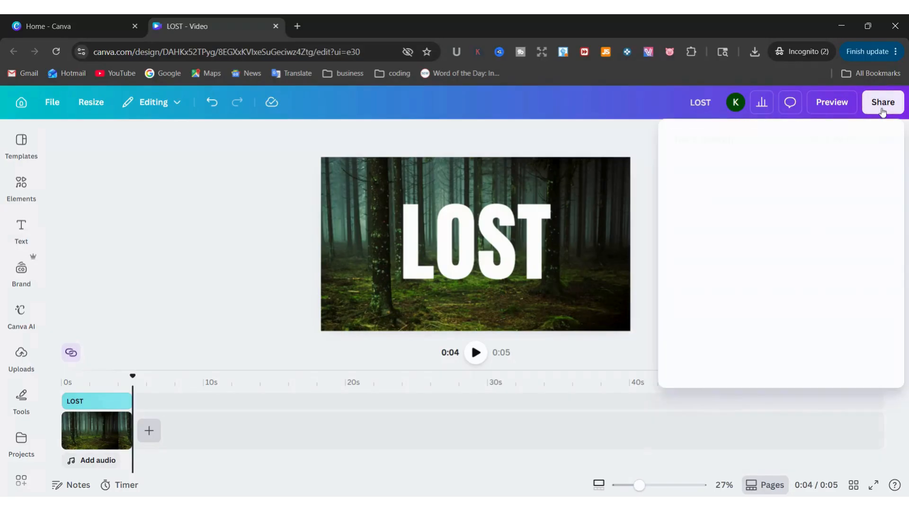
pyautogui.click(694, 376)
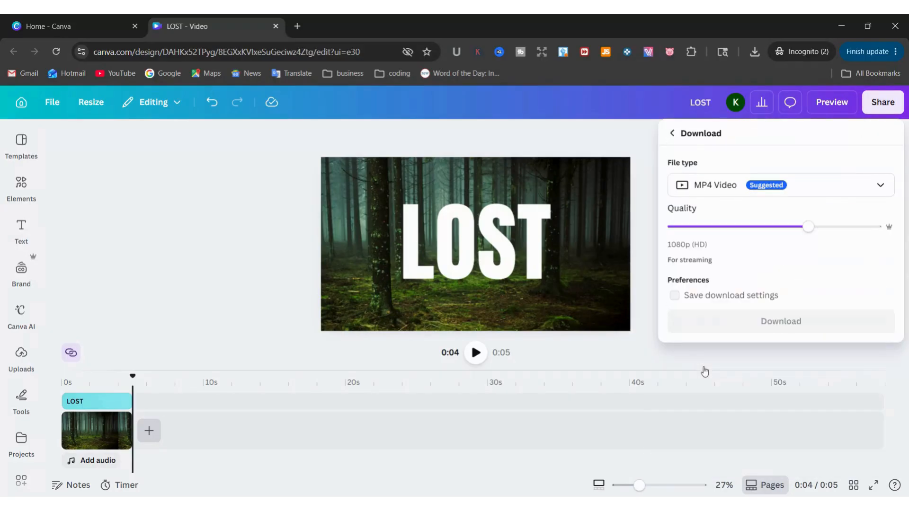
pyautogui.click(725, 185)
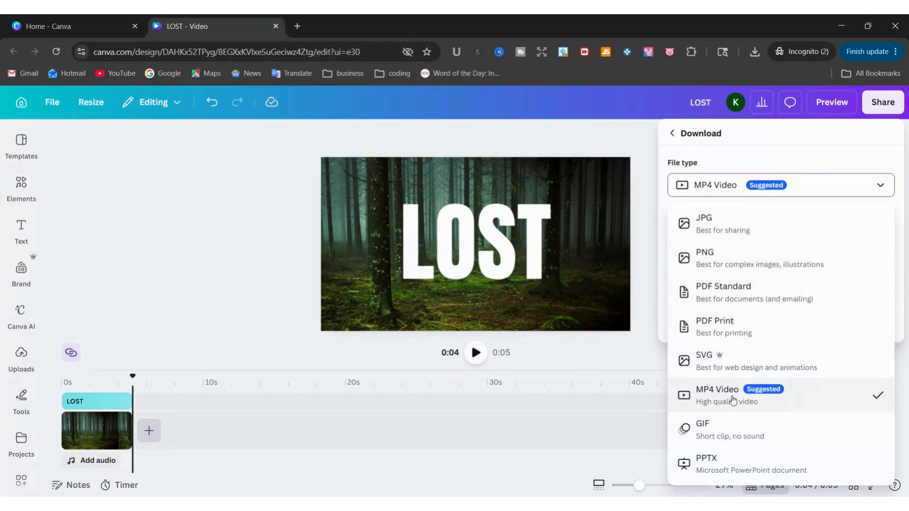
pyautogui.click(727, 271)
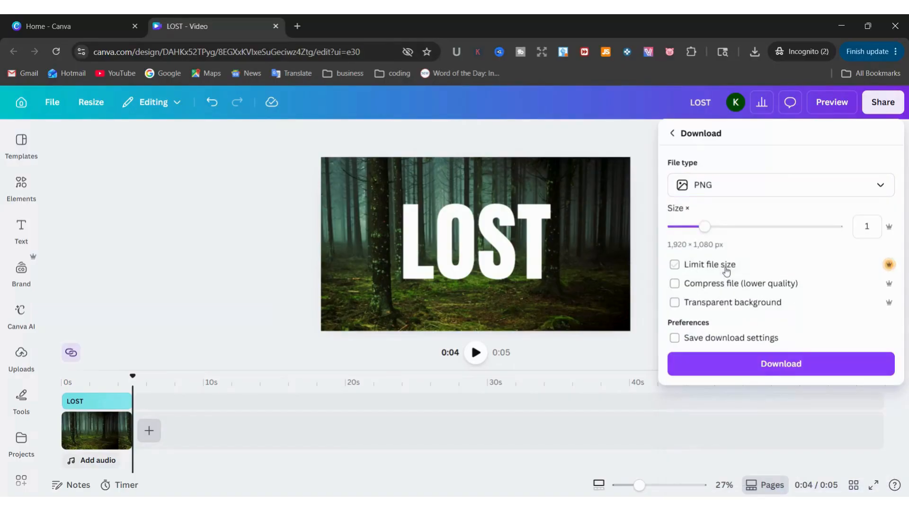
pyautogui.click(768, 365)
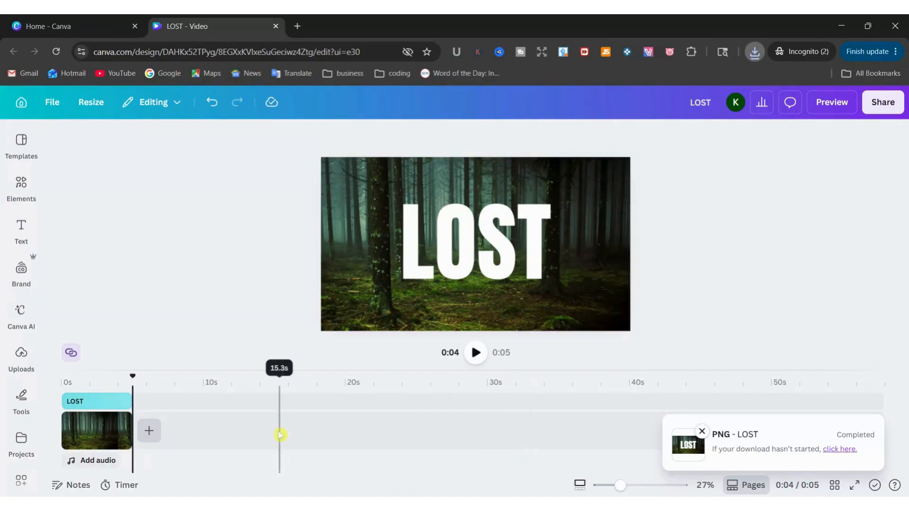
# Replace the forest and text clips on the timeline with the exported LOST image, uploaded as a file
pyautogui.click(98, 433)
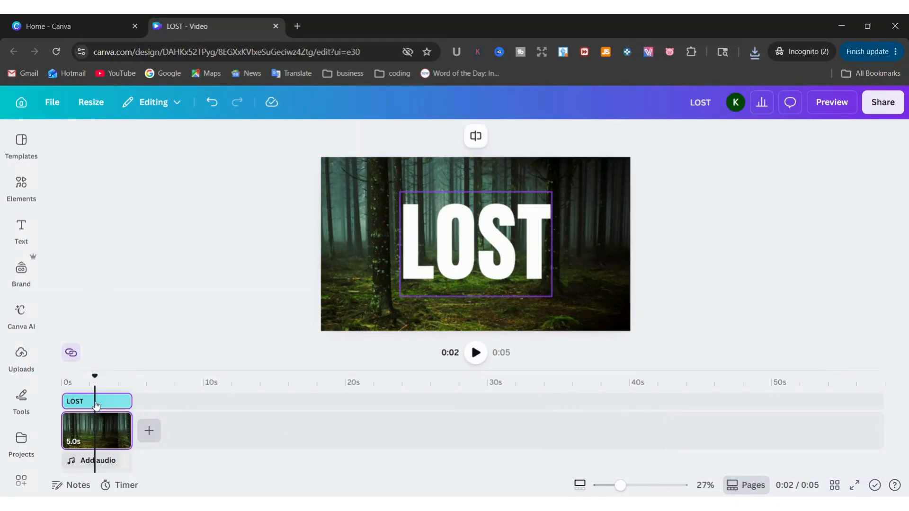
pyautogui.press('Delete')
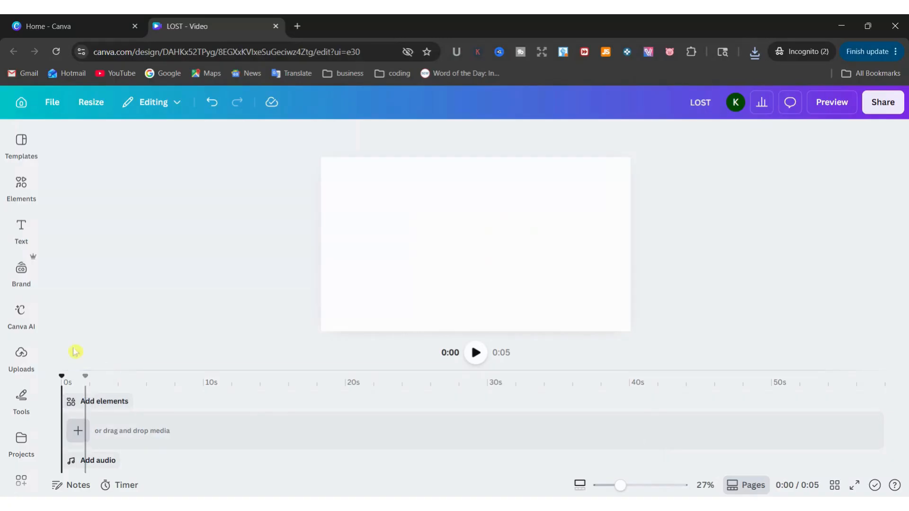
pyautogui.click(21, 227)
pyautogui.click(22, 362)
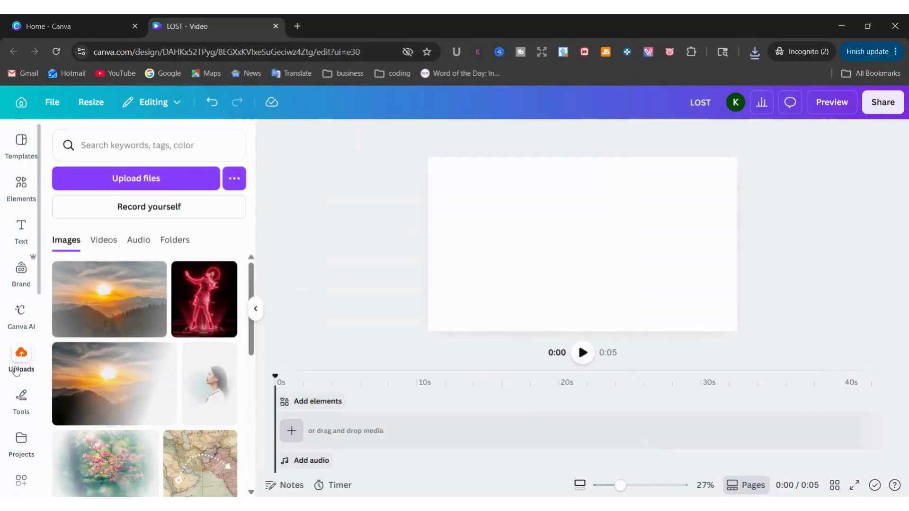
pyautogui.click(118, 183)
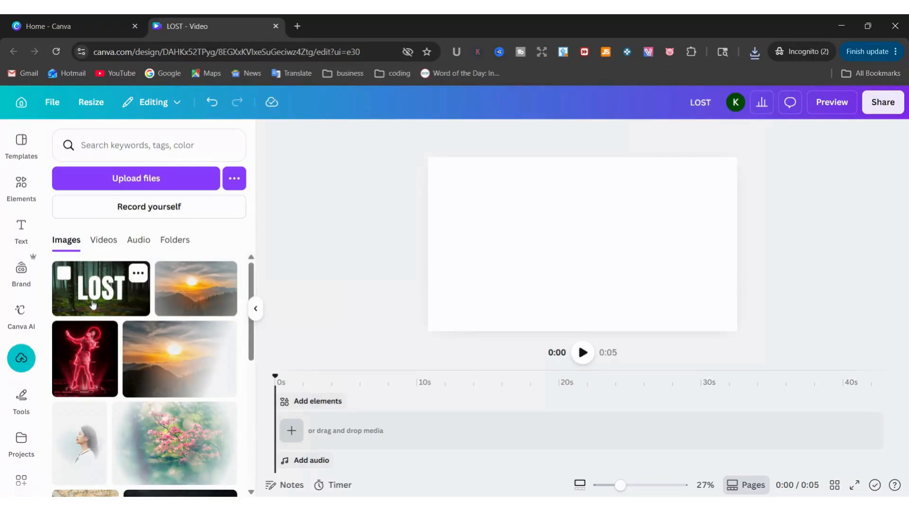
pyautogui.click(93, 305)
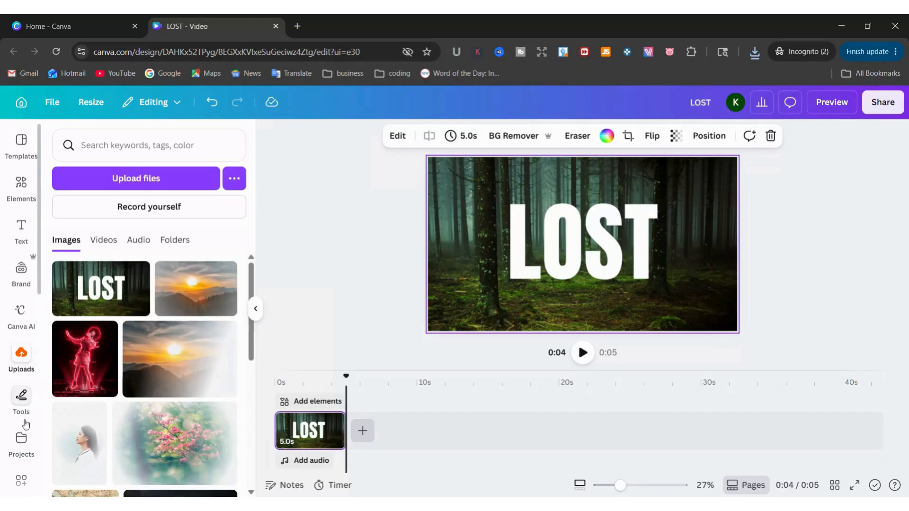
# Add the same dark forest photo and place it as an overlay above the LOST image clip
pyautogui.scroll(-5, 24, 430)
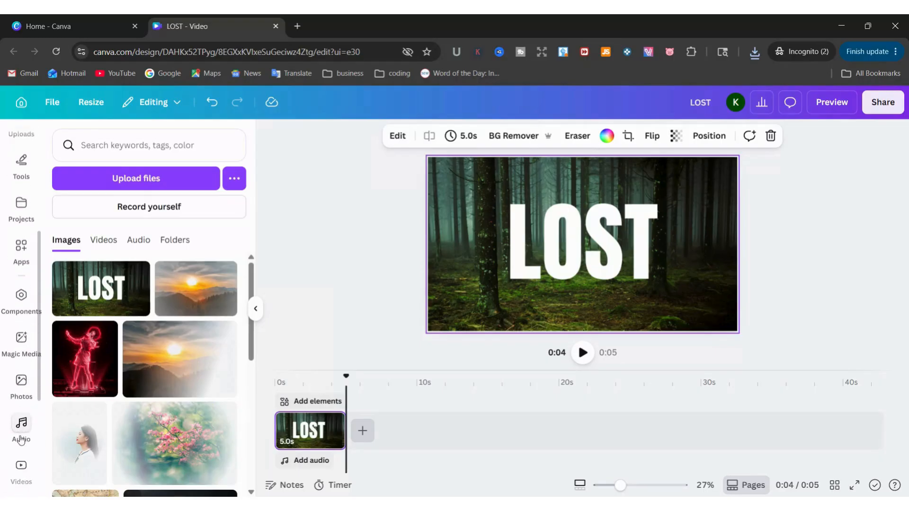
pyautogui.click(24, 395)
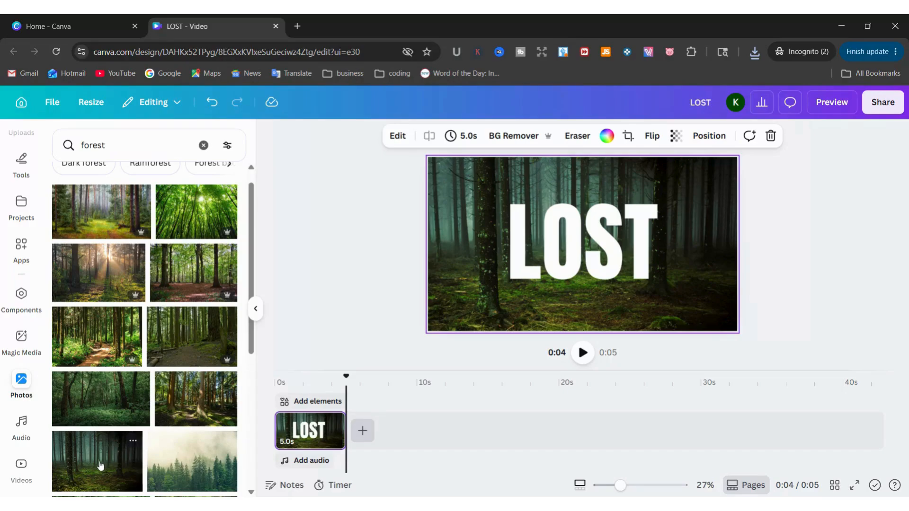
pyautogui.moveTo(101, 466); pyautogui.dragTo(362, 430)
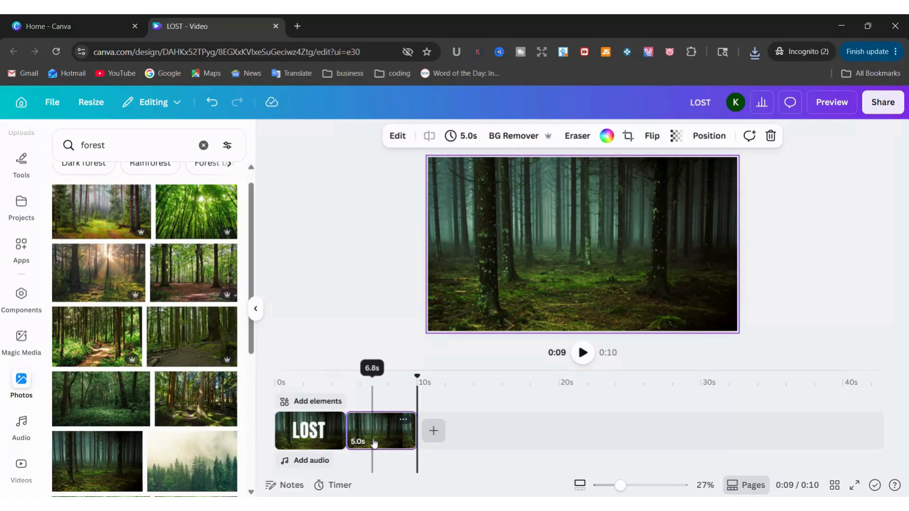
pyautogui.moveTo(371, 430); pyautogui.dragTo(305, 401)
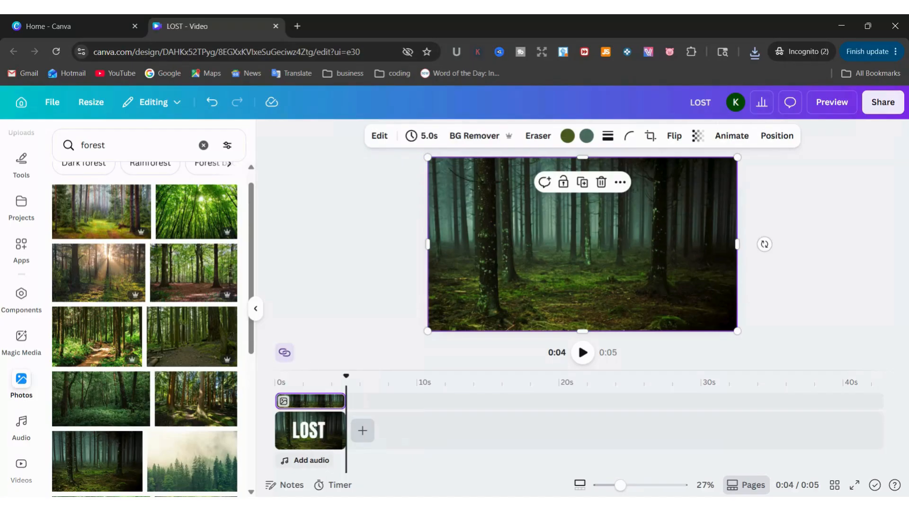
# Return the playhead to the start of the timeline and search the elements for AIRPLANE
pyautogui.moveTo(346, 376); pyautogui.dragTo(268, 394)
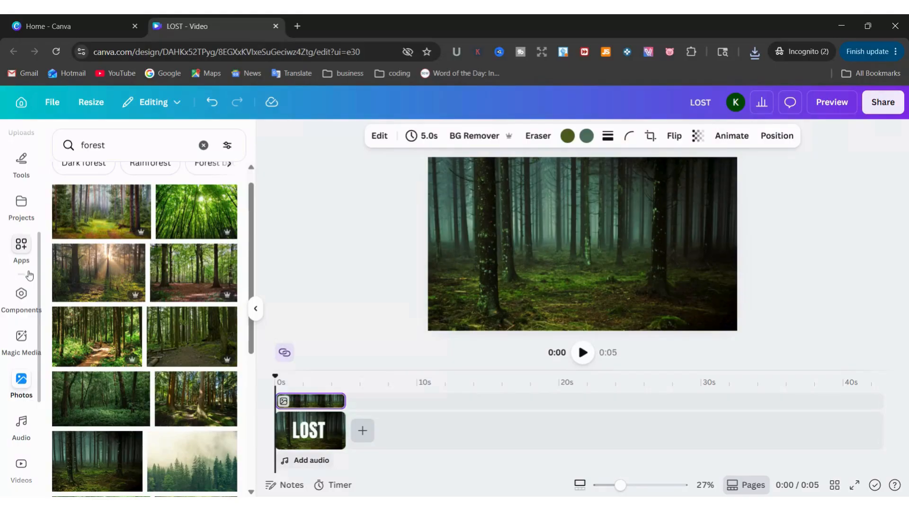
pyautogui.scroll(1, 29, 274)
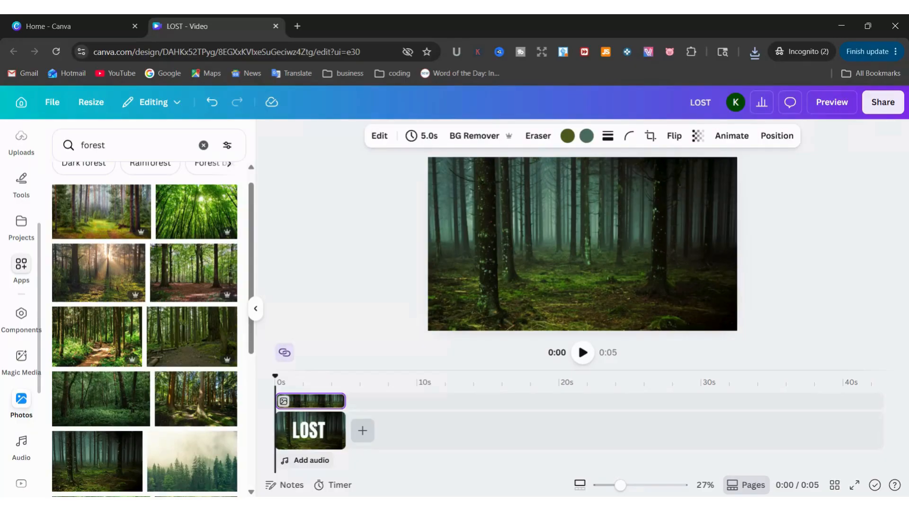
pyautogui.scroll(5, 29, 274)
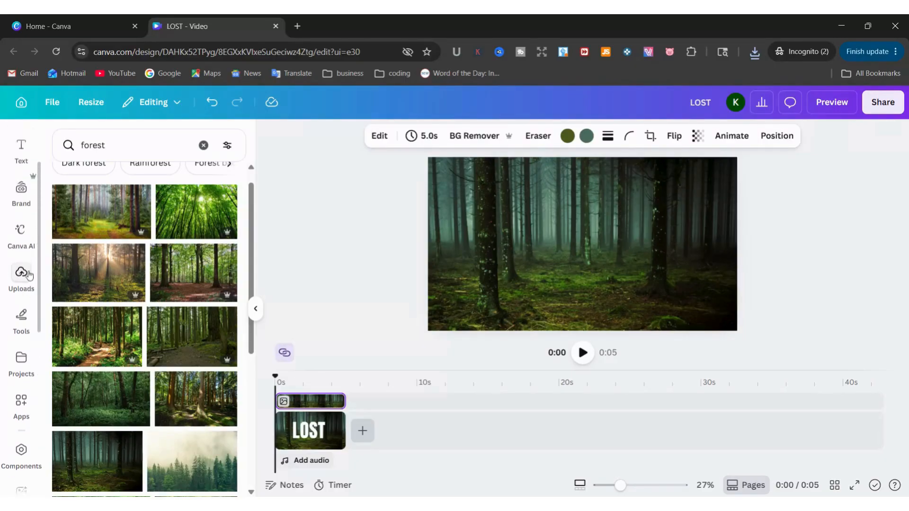
pyautogui.scroll(1, 29, 275)
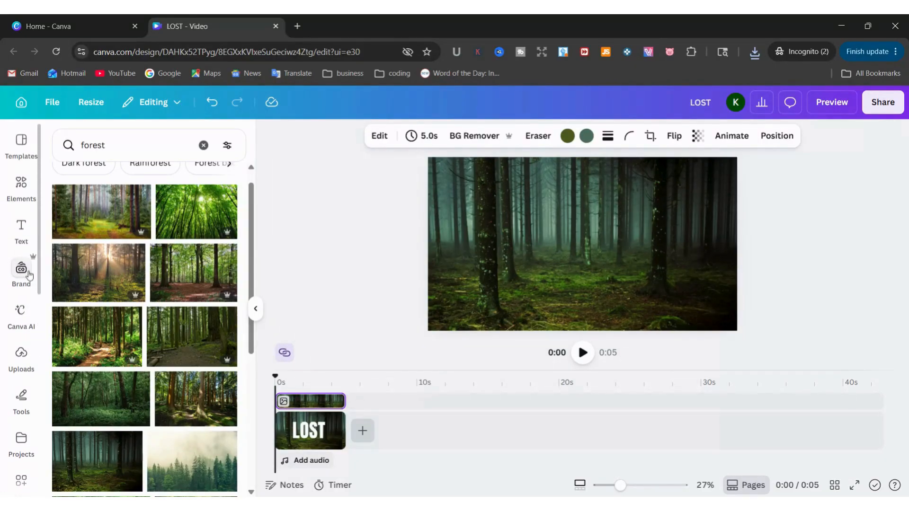
pyautogui.click(22, 183)
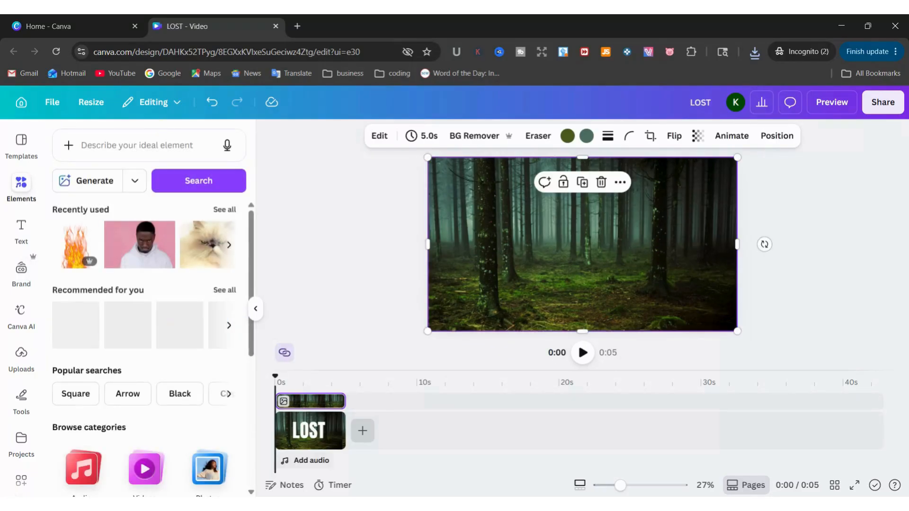
pyautogui.click(163, 143)
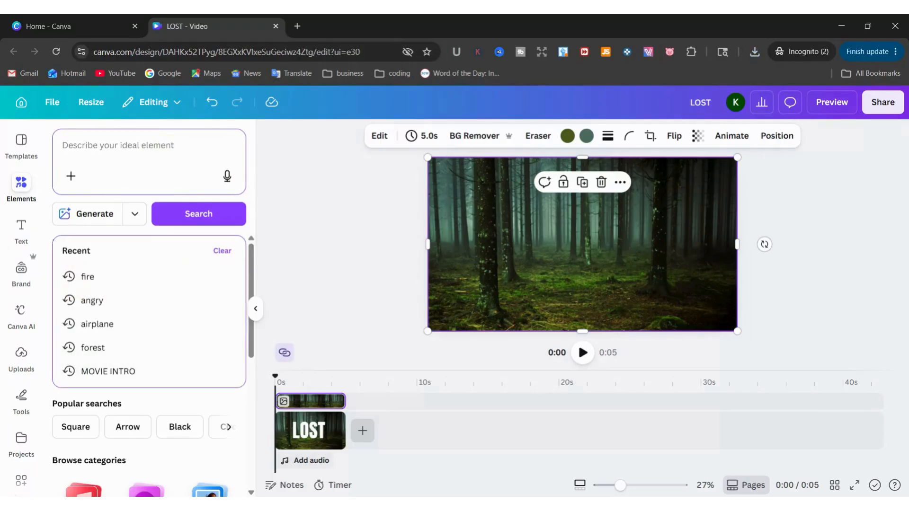
pyautogui.write('A')
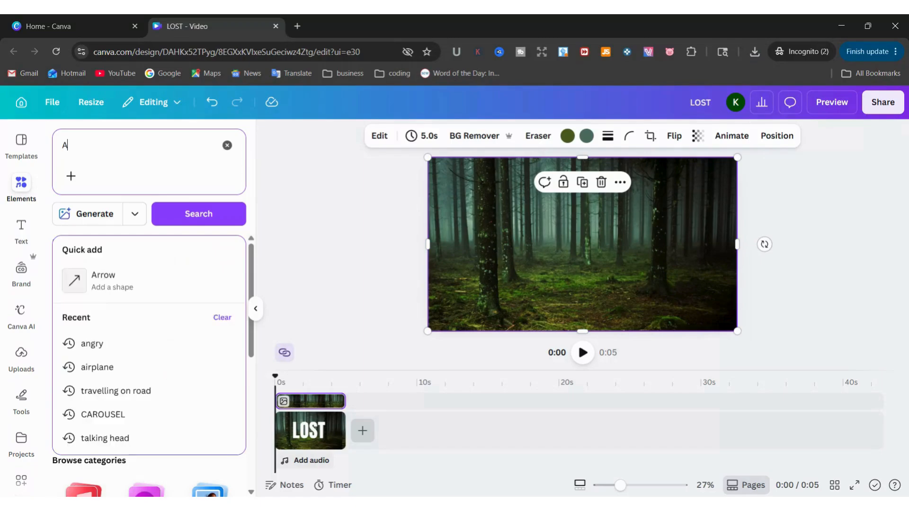
pyautogui.write('IRPLANE')
pyautogui.press('Return')
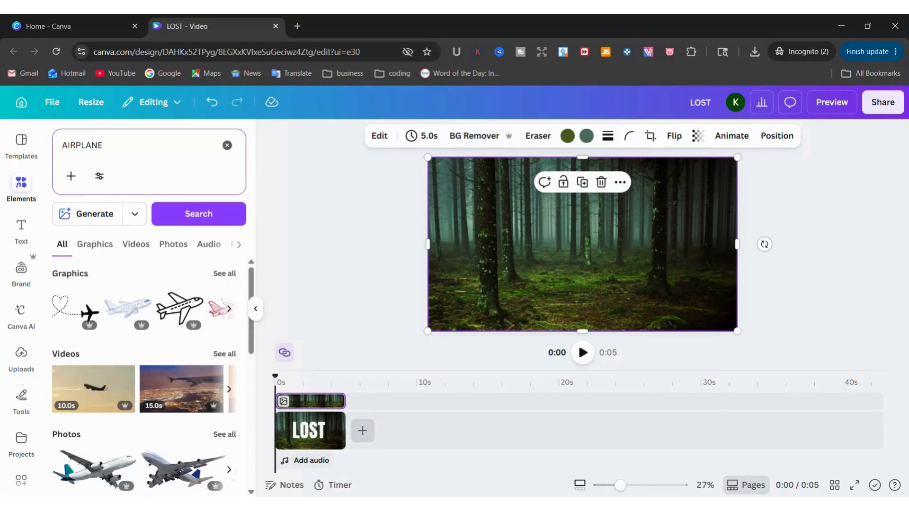
# Add the light blue airplane graphic with black outlines over the forest photo and shift it toward the frame's left side
pyautogui.scroll(-3, 183, 390)
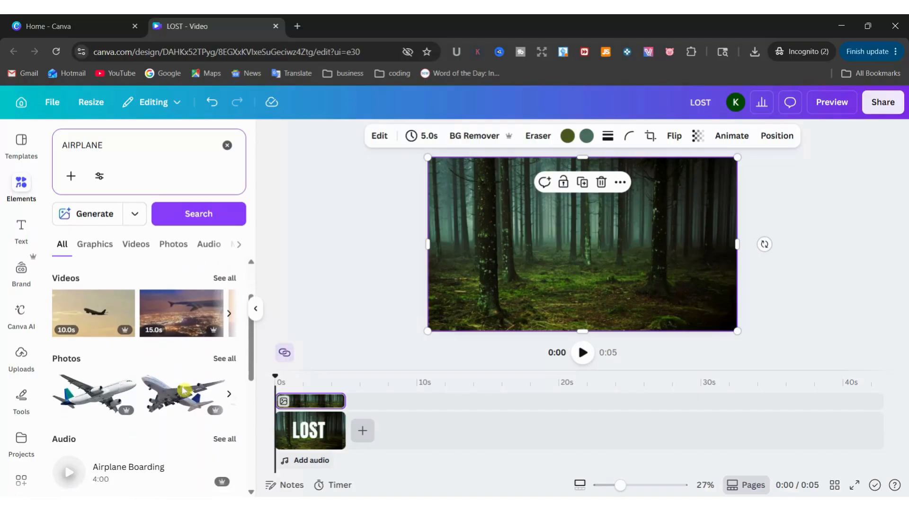
pyautogui.scroll(-1, 184, 391)
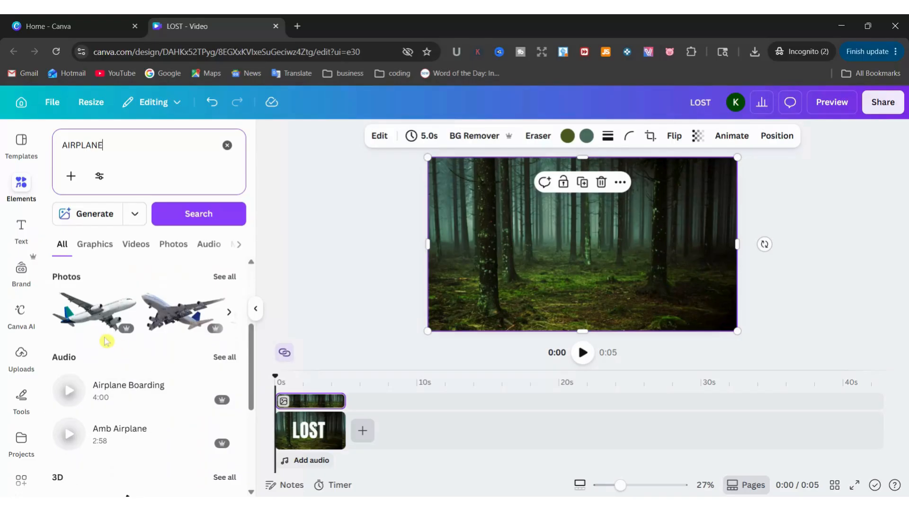
pyautogui.scroll(2, 102, 307)
pyautogui.click(97, 242)
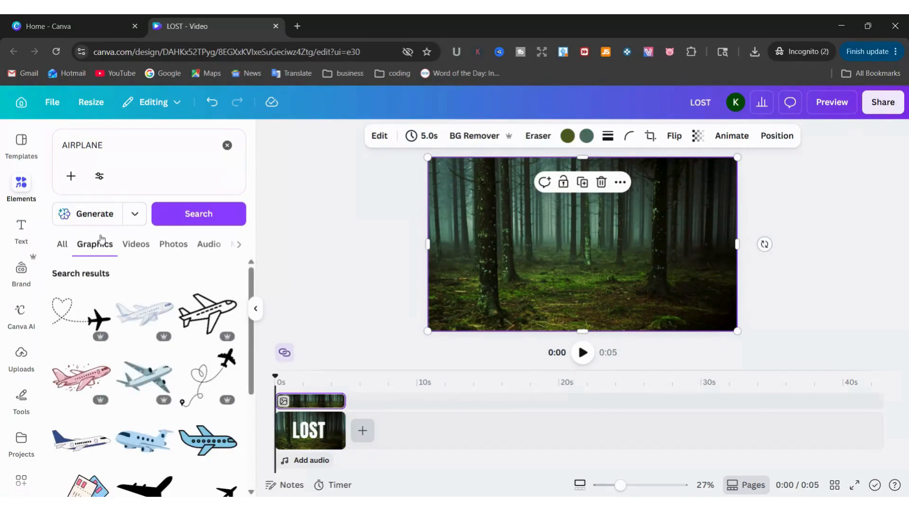
pyautogui.click(199, 445)
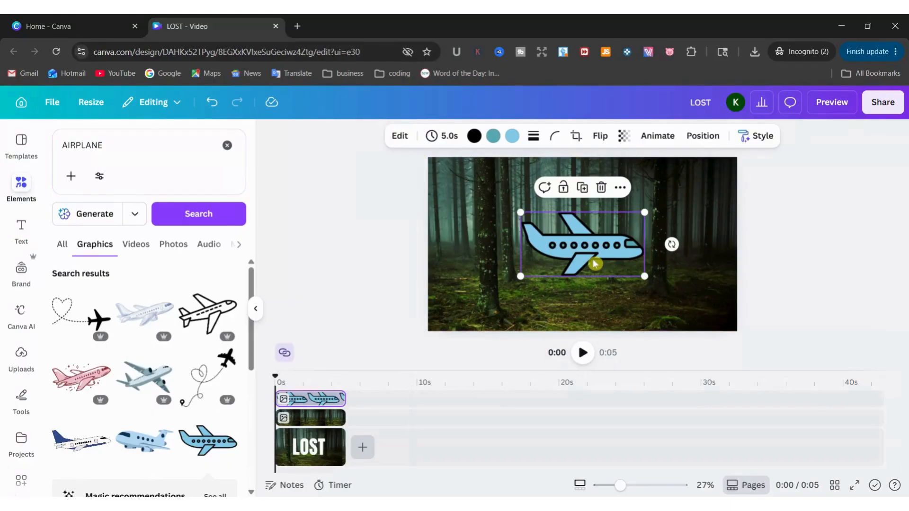
pyautogui.moveTo(595, 255); pyautogui.dragTo(530, 246)
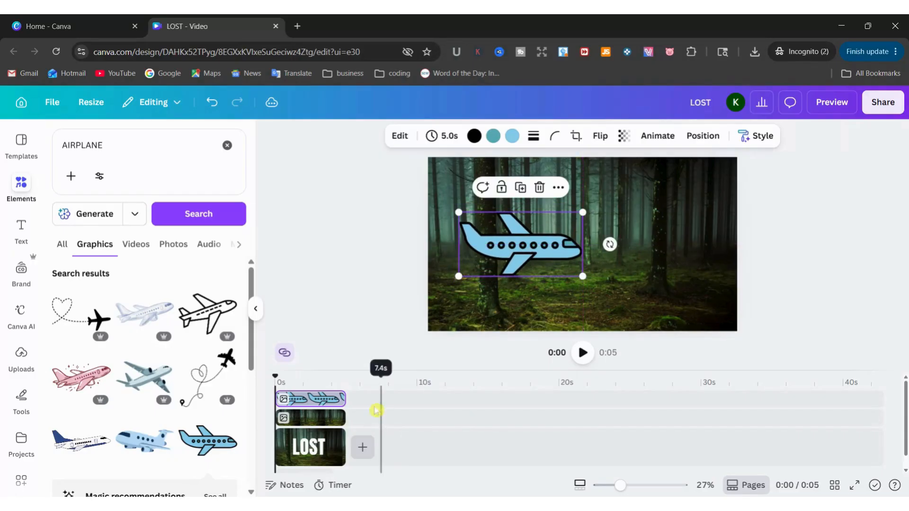
# Enlarge the airplane until it is big enough to cover the LOST text and nudge it slightly left in the frame
pyautogui.click(306, 453)
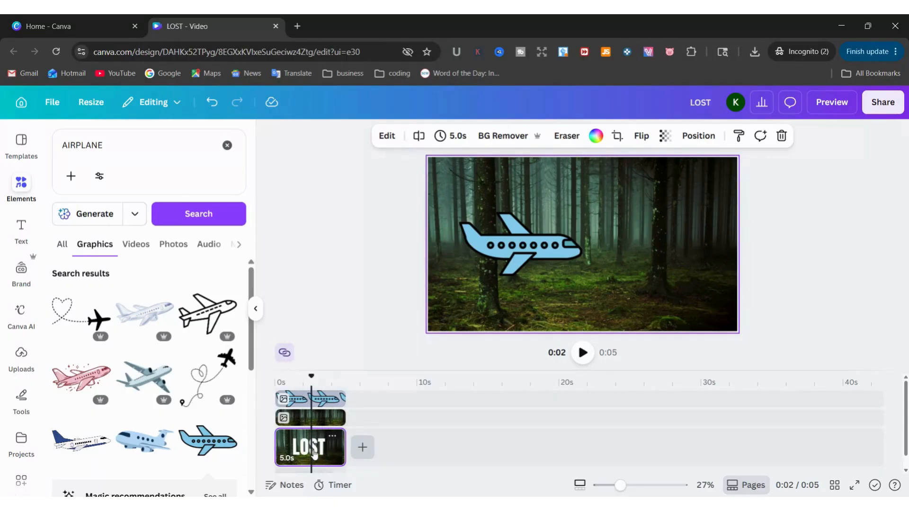
pyautogui.click(568, 244)
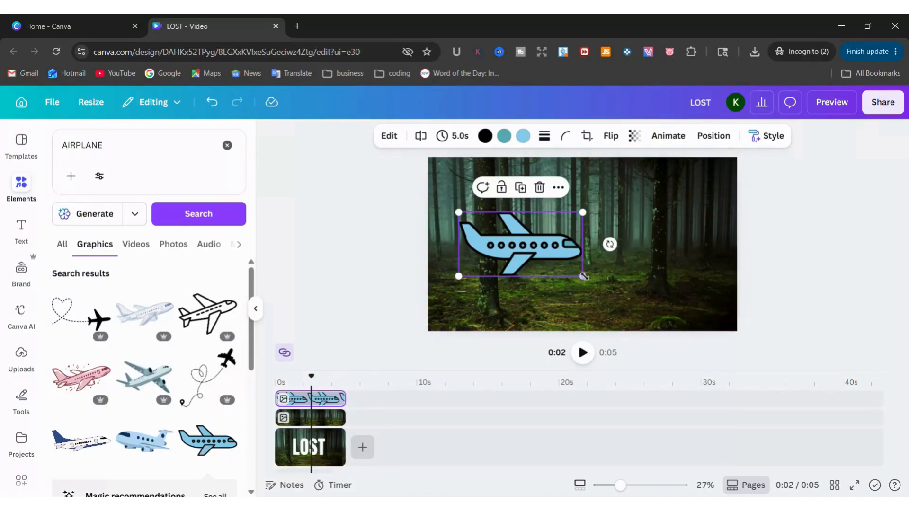
pyautogui.moveTo(583, 275); pyautogui.dragTo(653, 312)
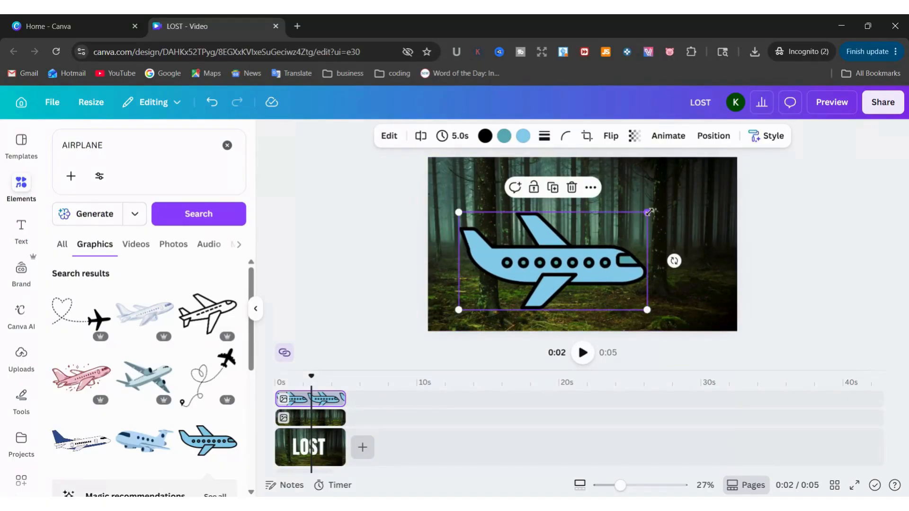
pyautogui.moveTo(654, 212); pyautogui.dragTo(703, 184)
pyautogui.click(765, 265)
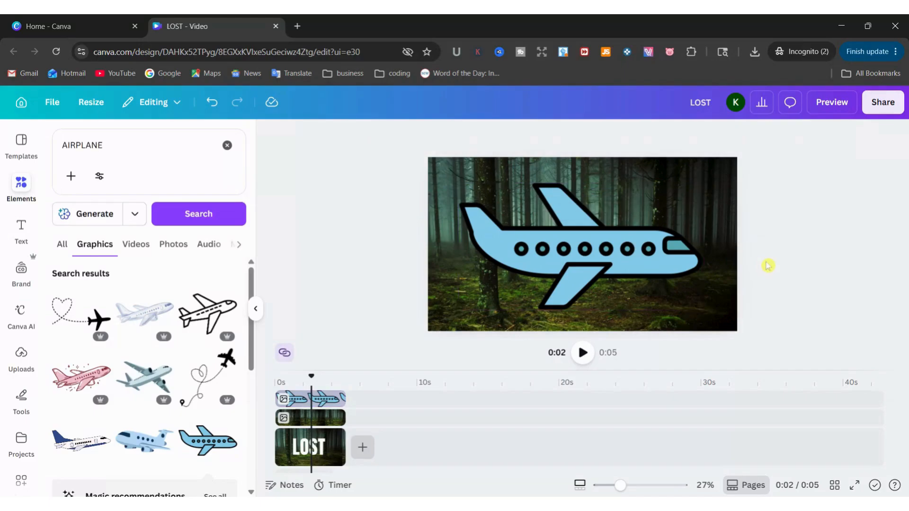
pyautogui.click(648, 264)
pyautogui.moveTo(649, 264); pyautogui.dragTo(626, 259)
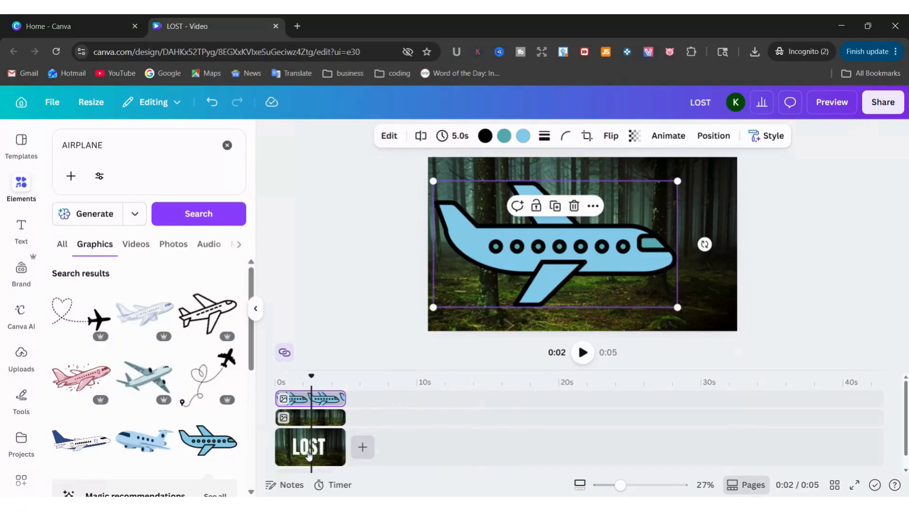
# Duplicate the LOST image clip directly after the original on the timeline
pyautogui.click(308, 456)
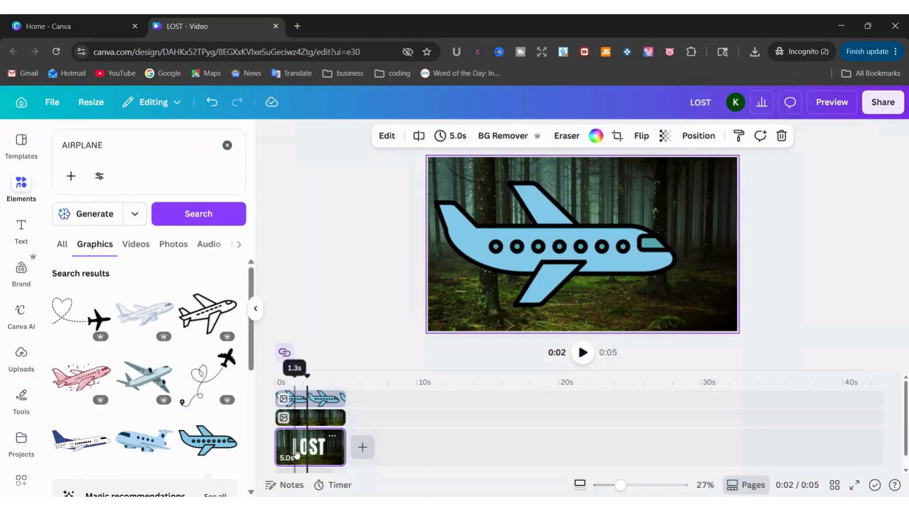
pyautogui.hotkey('ctrl', 'd')
pyautogui.click(375, 449)
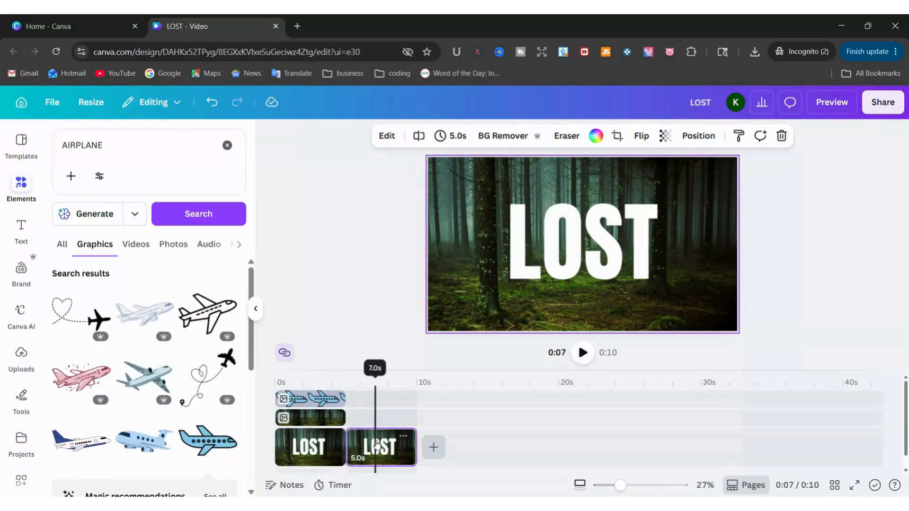
# Duplicate the forest overlay and place the copy above the second LOST clip
pyautogui.click(311, 440)
pyautogui.click(313, 418)
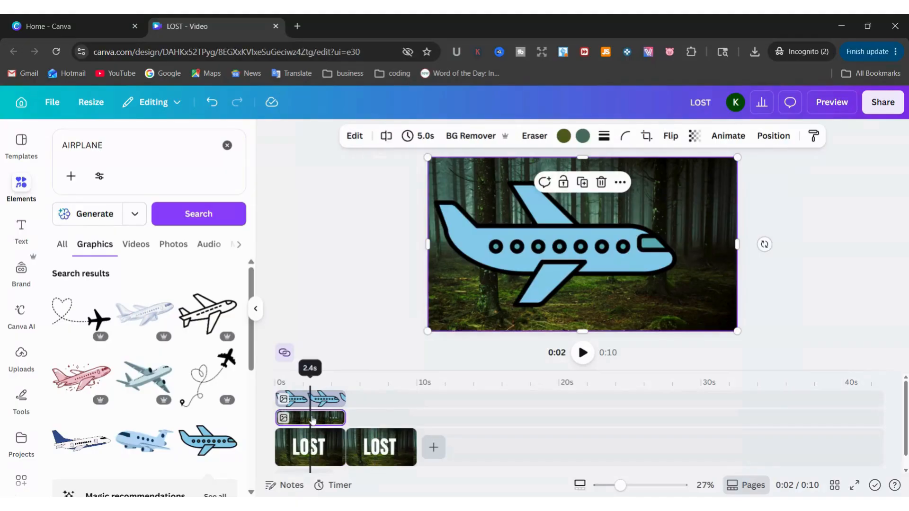
pyautogui.hotkey('ctrl', 'd')
pyautogui.moveTo(314, 436); pyautogui.dragTo(389, 416)
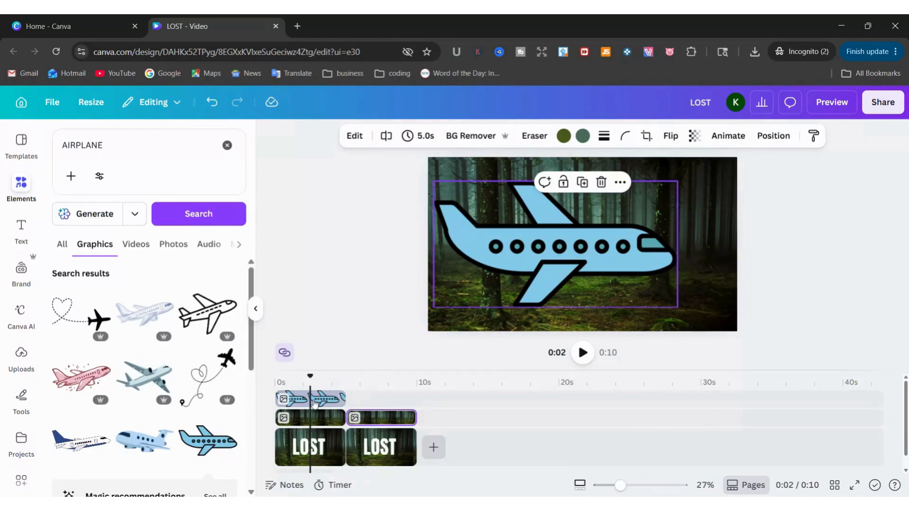
# Duplicate the airplane overlay and place the copy above the second forest overlay
pyautogui.click(314, 402)
pyautogui.hotkey('ctrl', 'd')
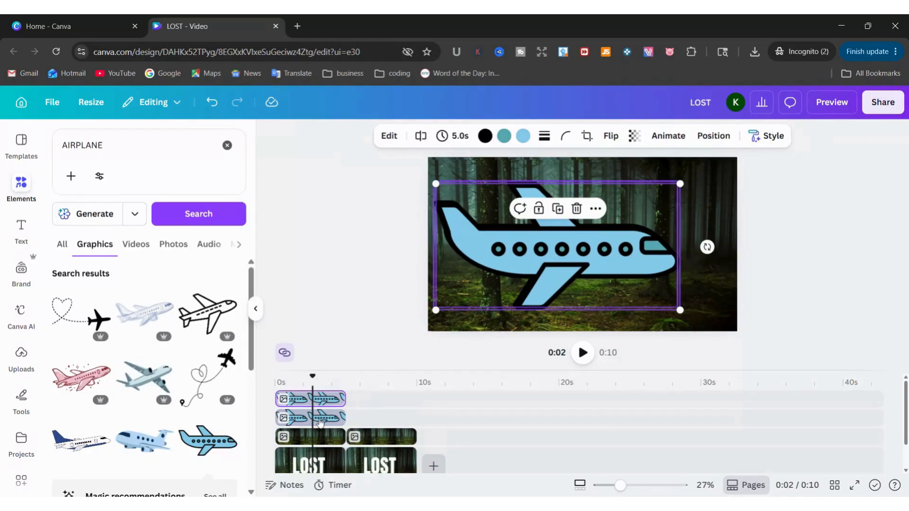
pyautogui.moveTo(320, 421); pyautogui.dragTo(388, 399)
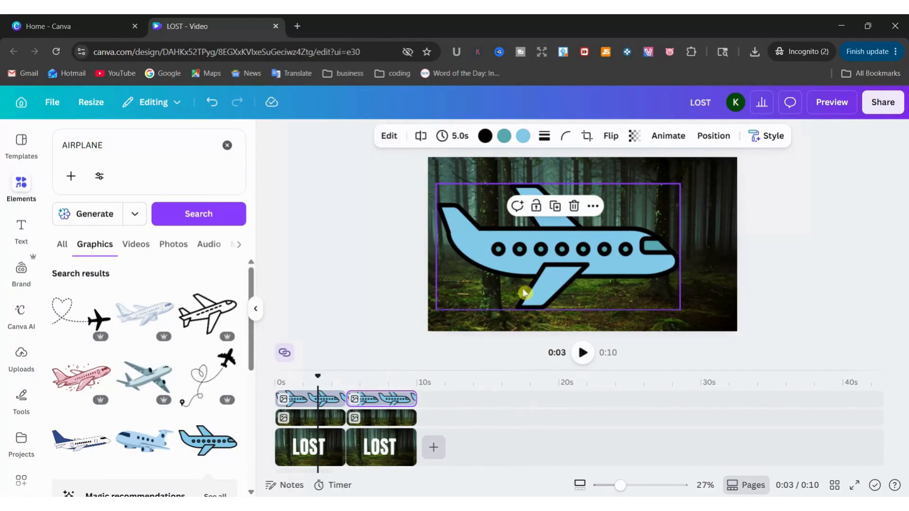
# Try to move the first clip's airplane beyond the right edge of the frame
pyautogui.click(506, 261)
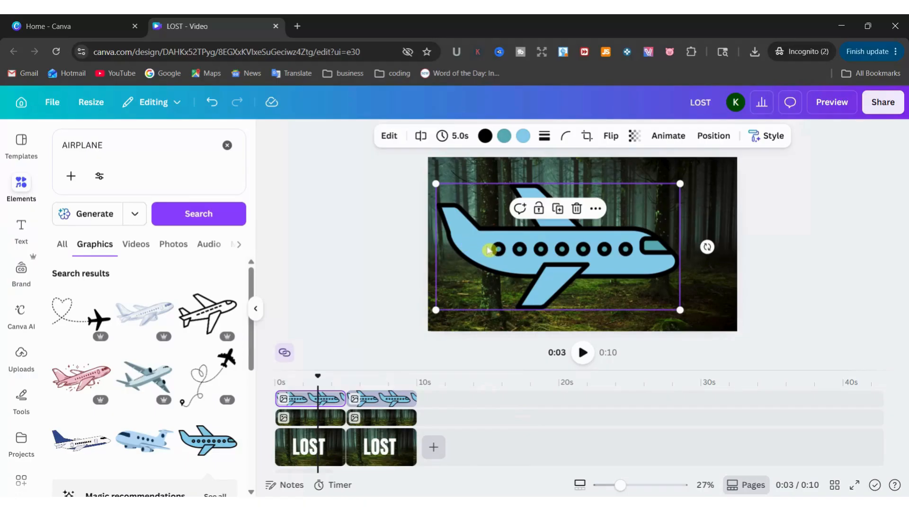
pyautogui.moveTo(489, 250); pyautogui.dragTo(782, 248)
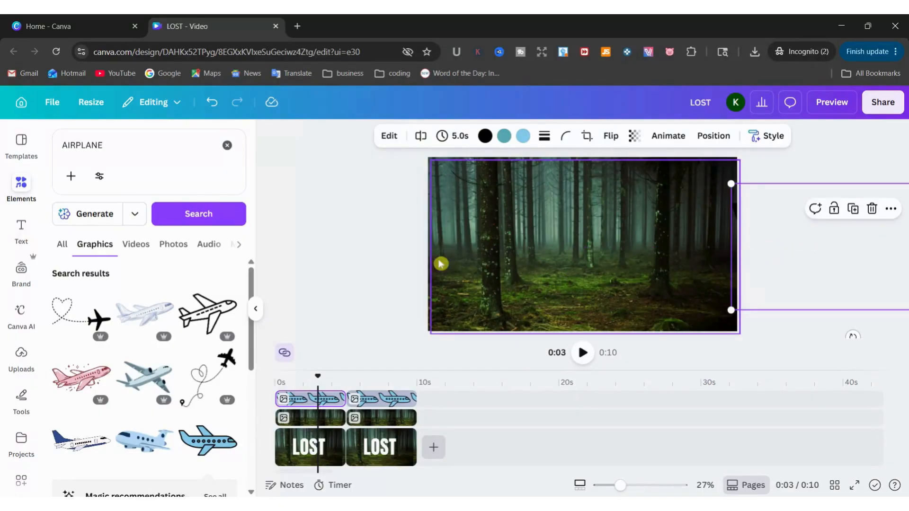
pyautogui.click(310, 242)
pyautogui.click(323, 400)
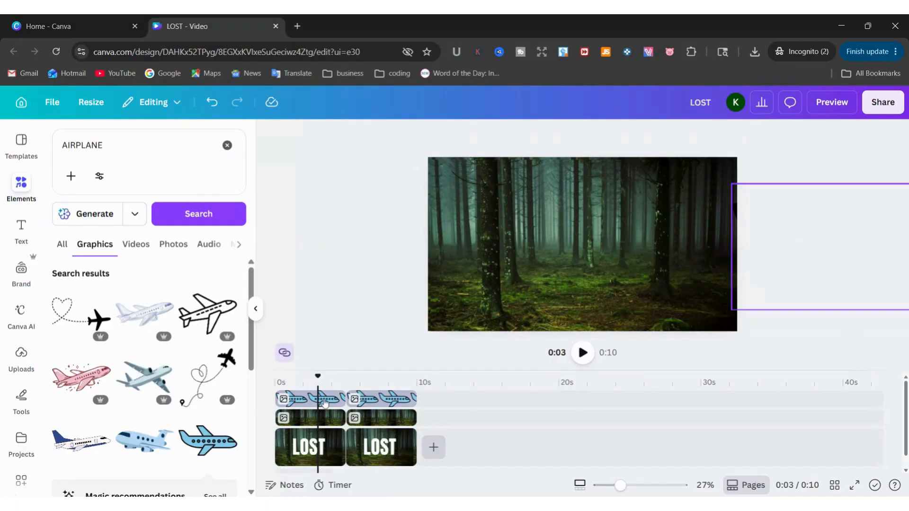
pyautogui.click(211, 102)
# Move the second clip's airplane horizontally past the right edge of the frame, leaving the first clip's airplane in place
pyautogui.click(319, 399)
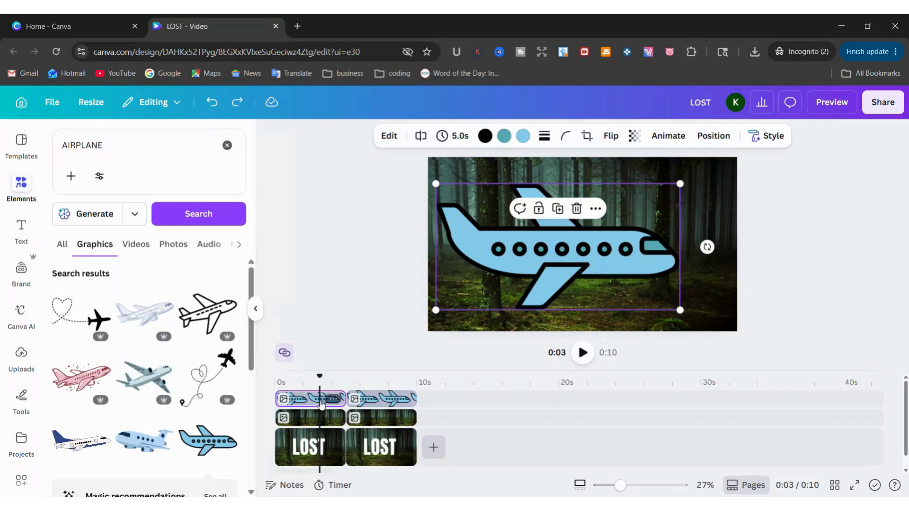
pyautogui.click(384, 399)
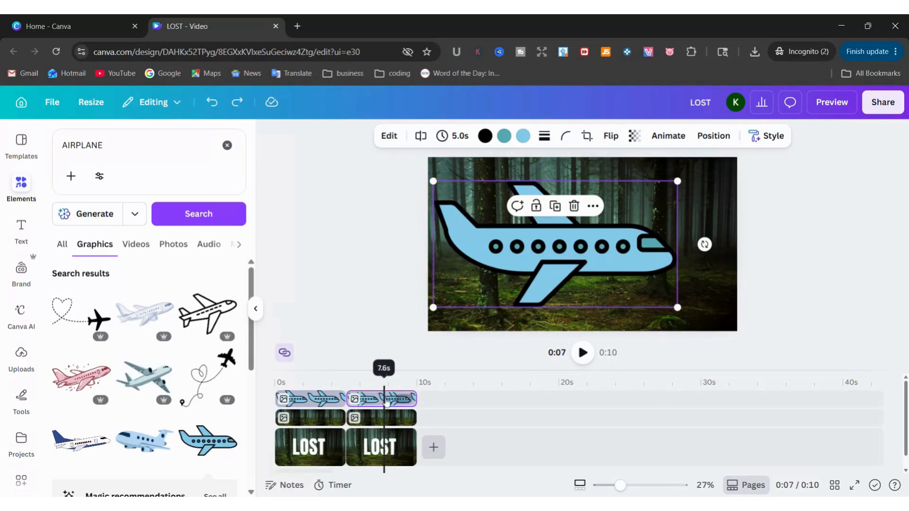
pyautogui.click(323, 400)
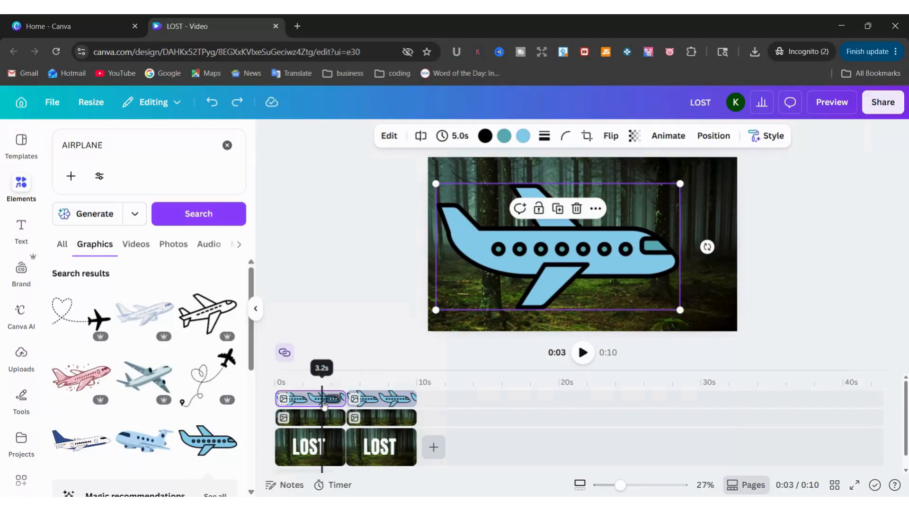
pyautogui.click(379, 399)
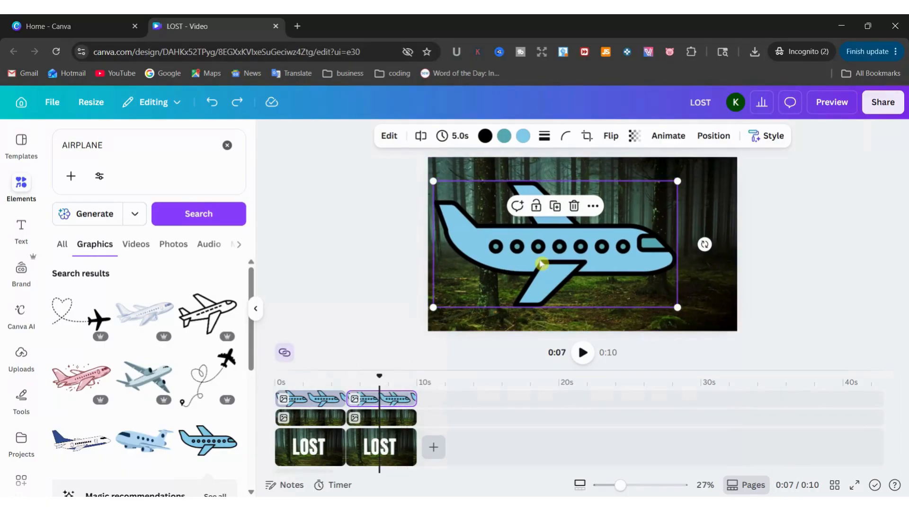
pyautogui.moveTo(541, 264); pyautogui.dragTo(846, 257)
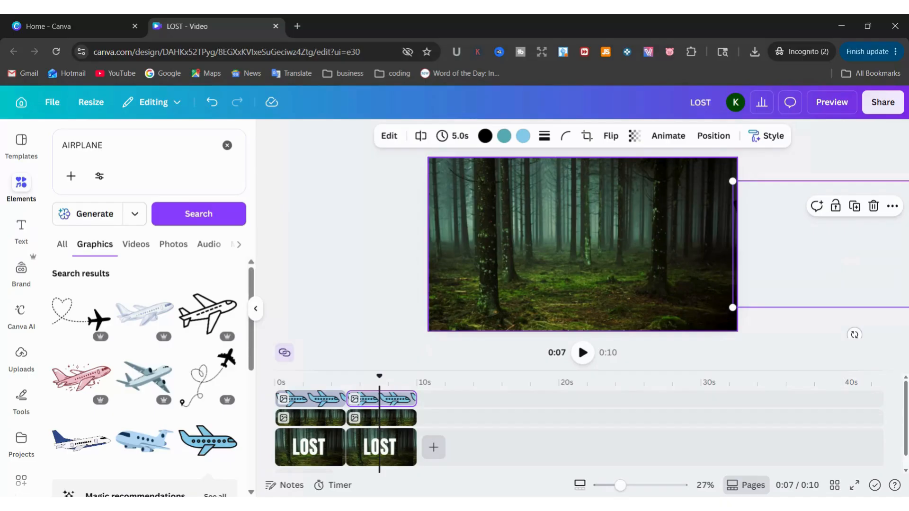
# Apply the Match & Move transition between the two LOST clips
pyautogui.click(380, 419)
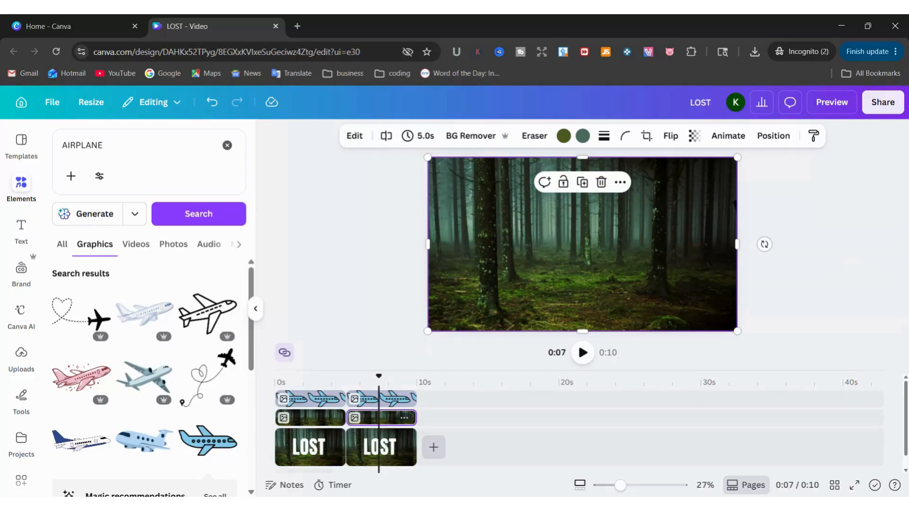
pyautogui.click(346, 456)
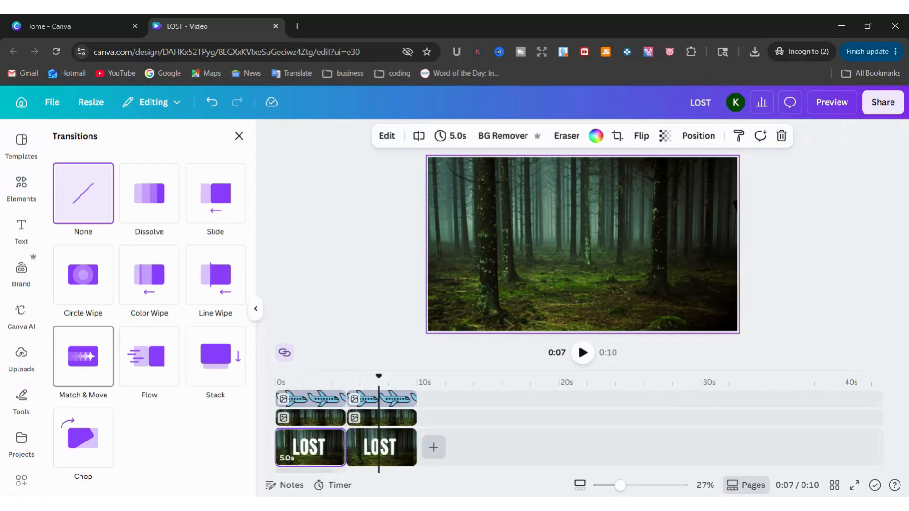
pyautogui.click(81, 374)
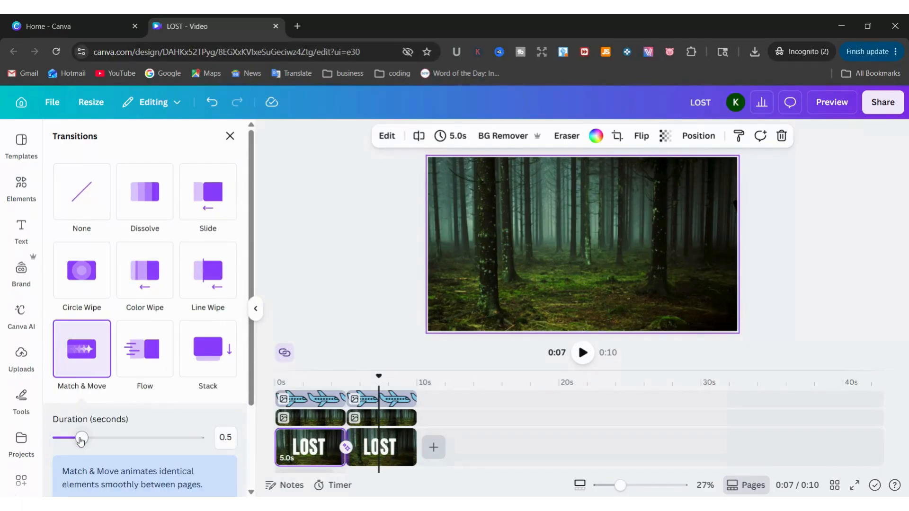
# Set the Match & Move transition's duration to 2.5 seconds and preview the whole video
pyautogui.moveTo(80, 441); pyautogui.dragTo(207, 442)
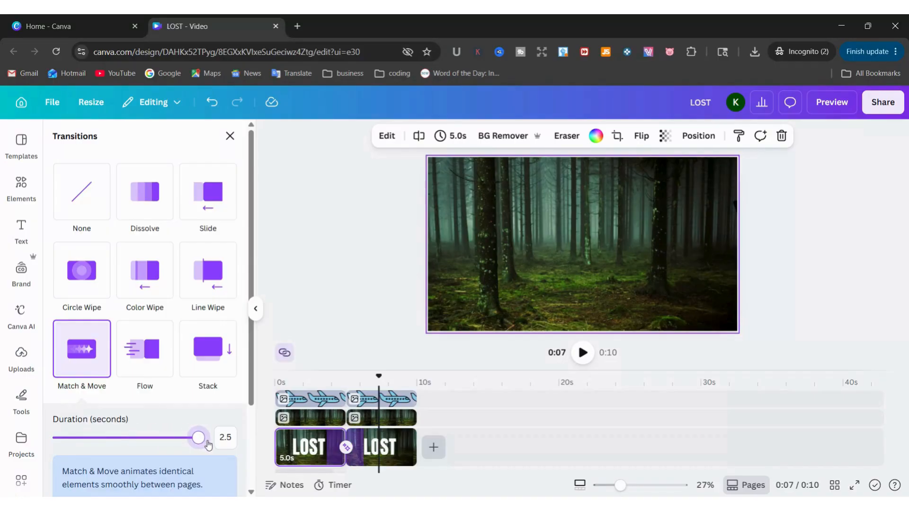
pyautogui.click(383, 422)
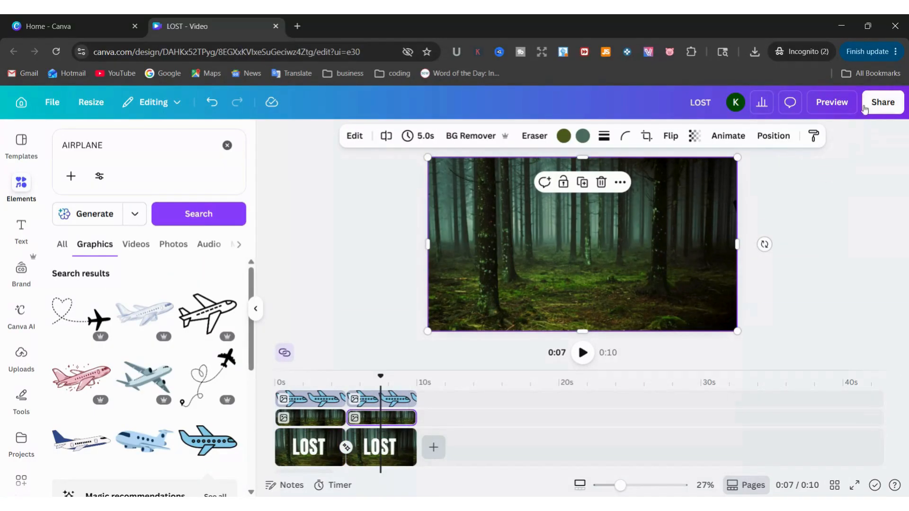
pyautogui.click(842, 104)
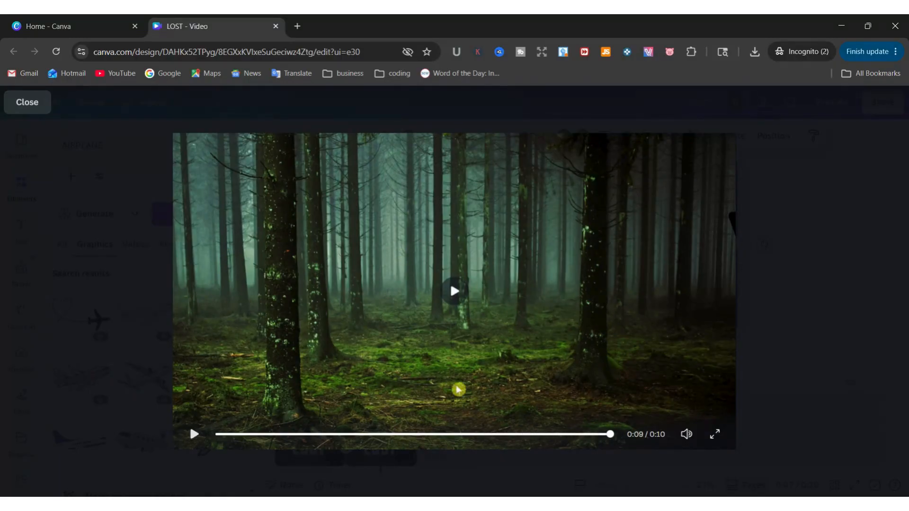
pyautogui.click(24, 110)
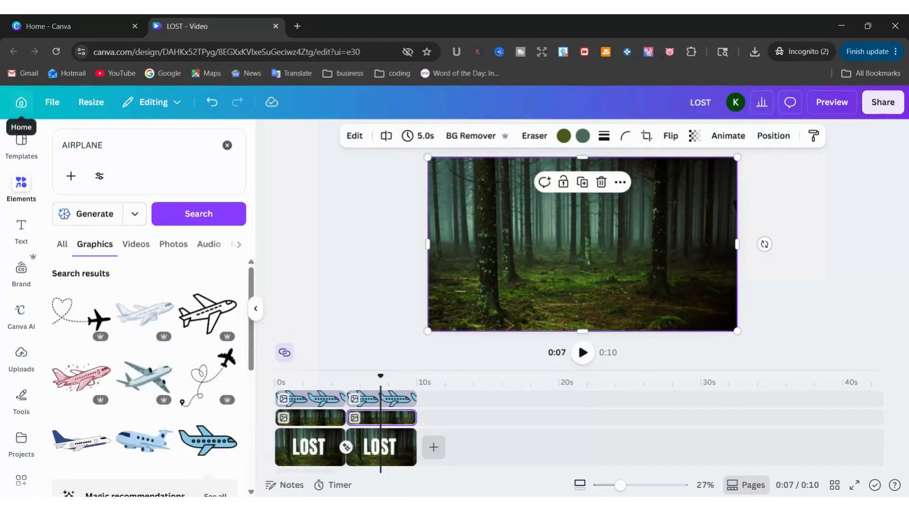
# Delete the forest overlay above the second LOST clip and play the video from the start to check the reveal
pyautogui.click(377, 422)
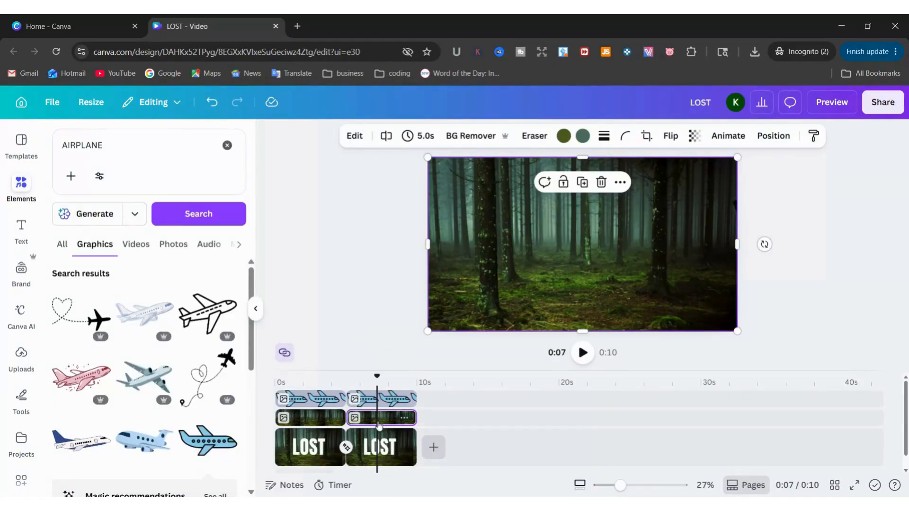
pyautogui.press('Delete')
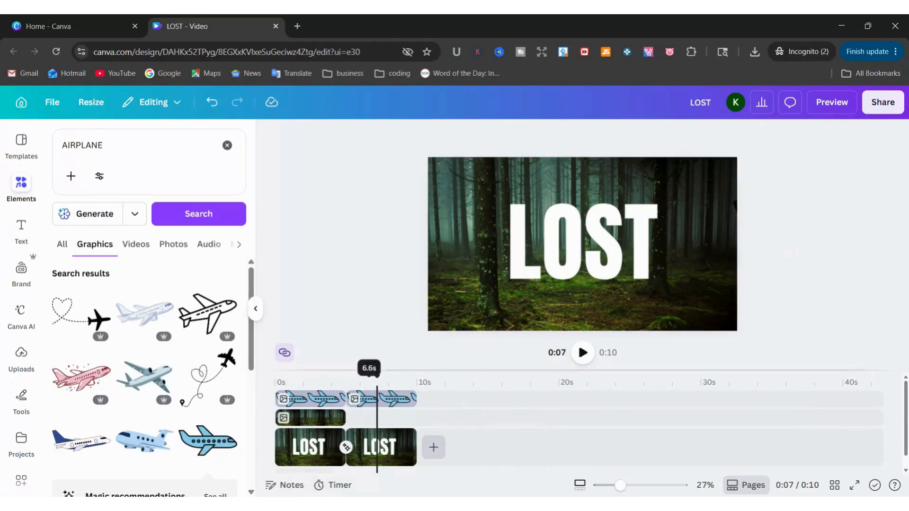
pyautogui.moveTo(367, 415); pyautogui.dragTo(276, 415)
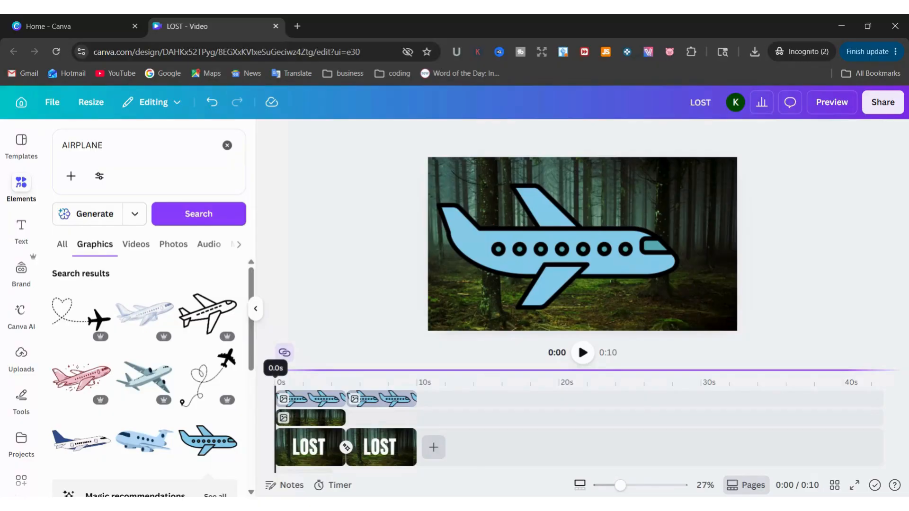
pyautogui.click(578, 356)
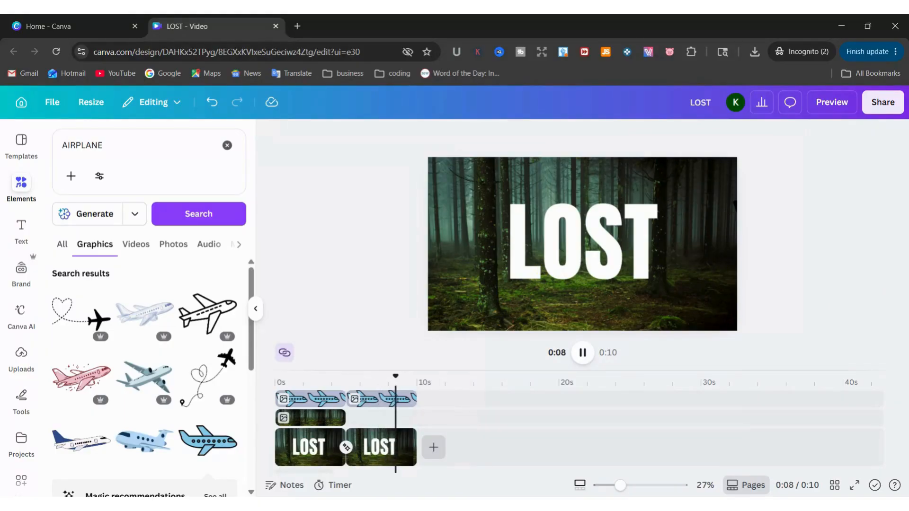
pyautogui.click(837, 102)
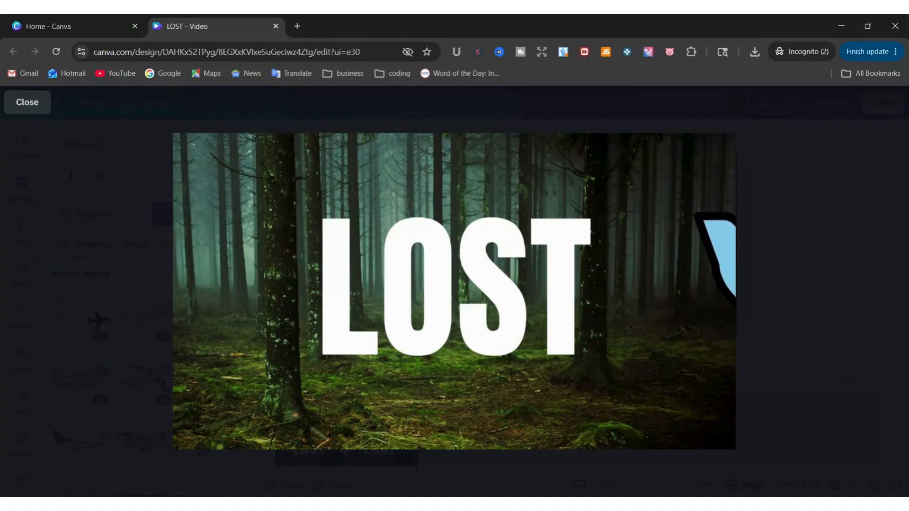
pyautogui.click(25, 107)
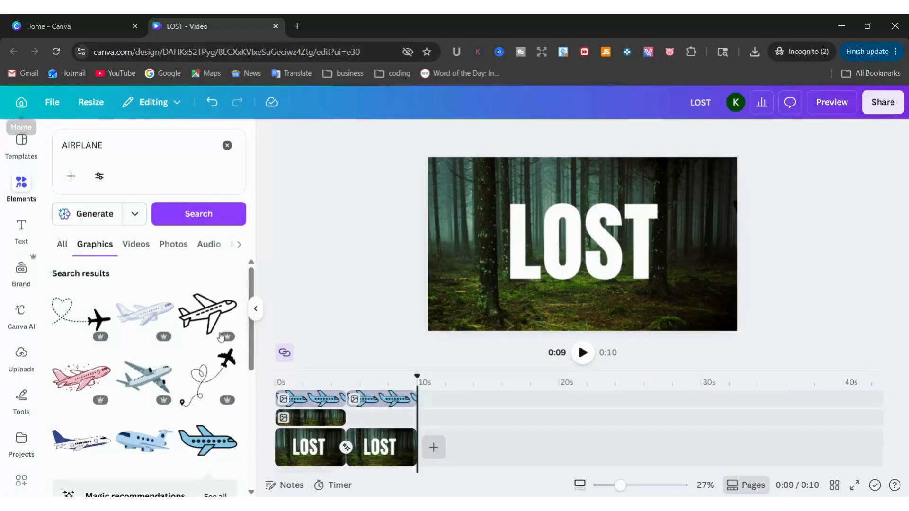
# Align the first clip's forest overlay so it covers the whole frame, and preview the video
pyautogui.click(318, 419)
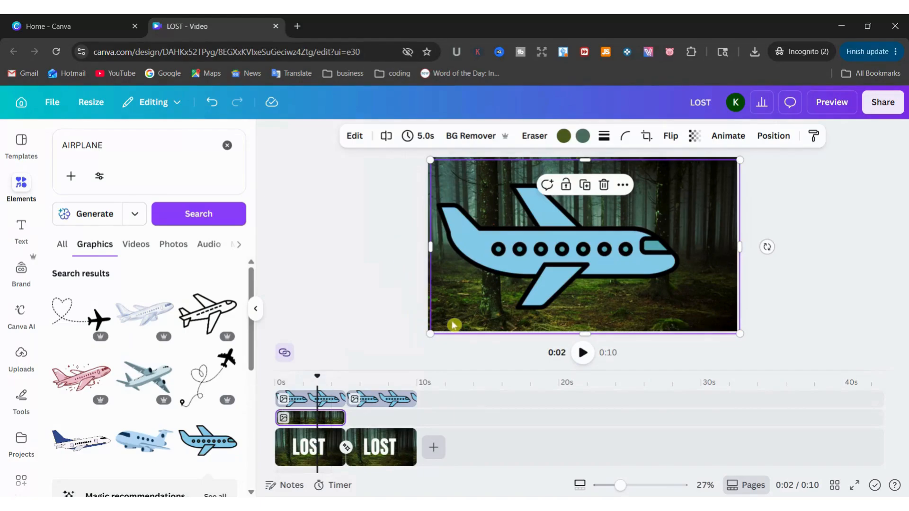
pyautogui.moveTo(453, 325); pyautogui.dragTo(449, 316)
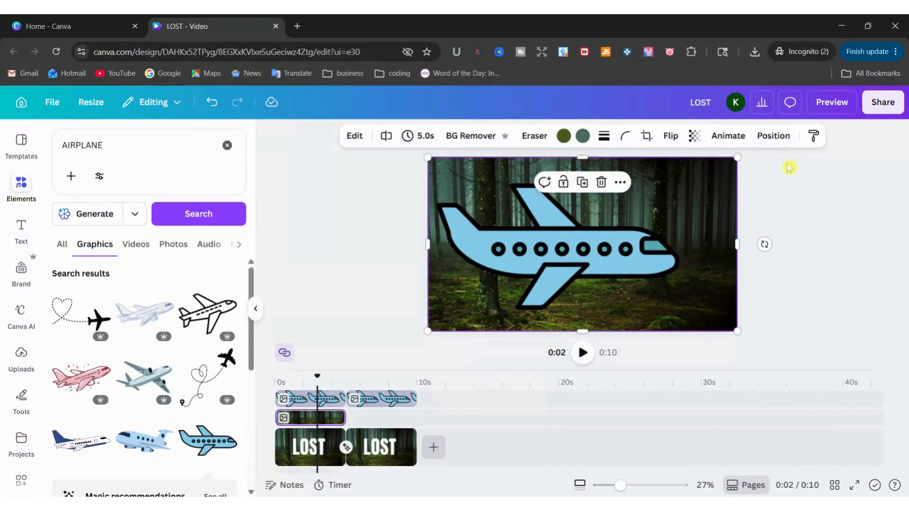
pyautogui.click(827, 104)
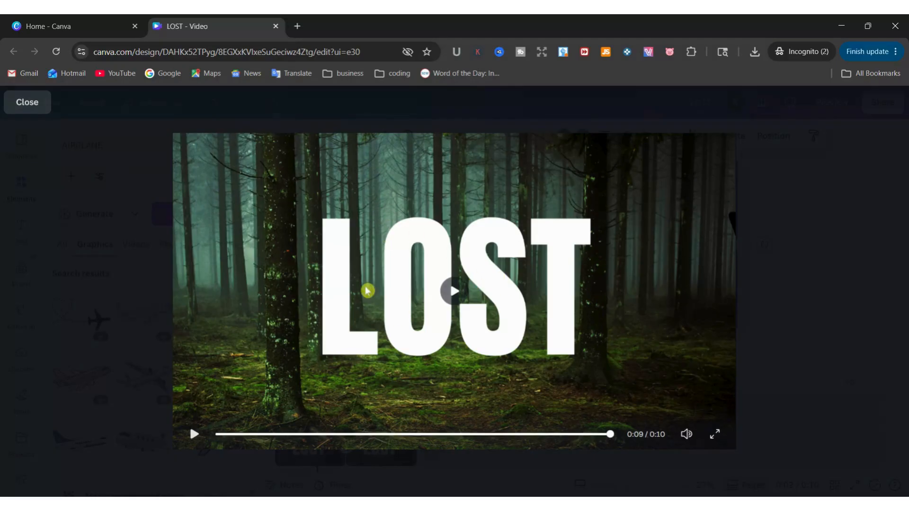
pyautogui.click(28, 108)
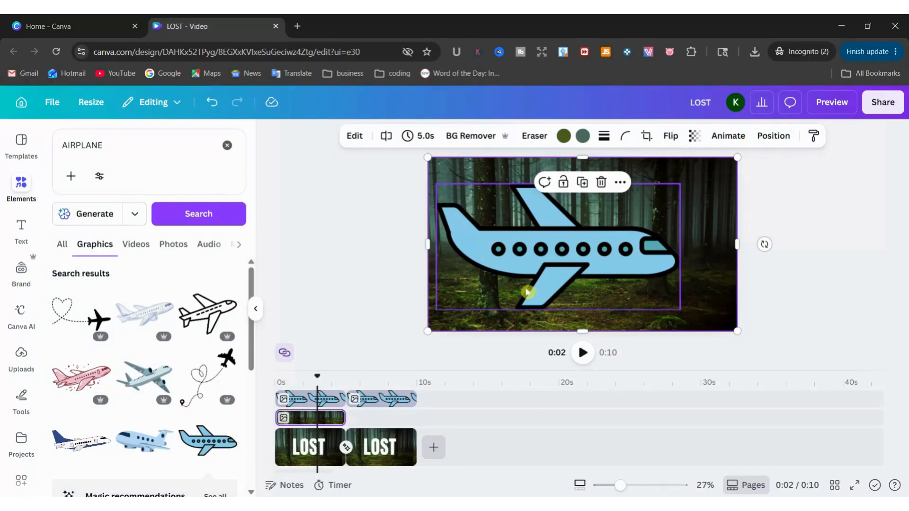
# Delete the airplane overlay above the second LOST clip
pyautogui.click(523, 287)
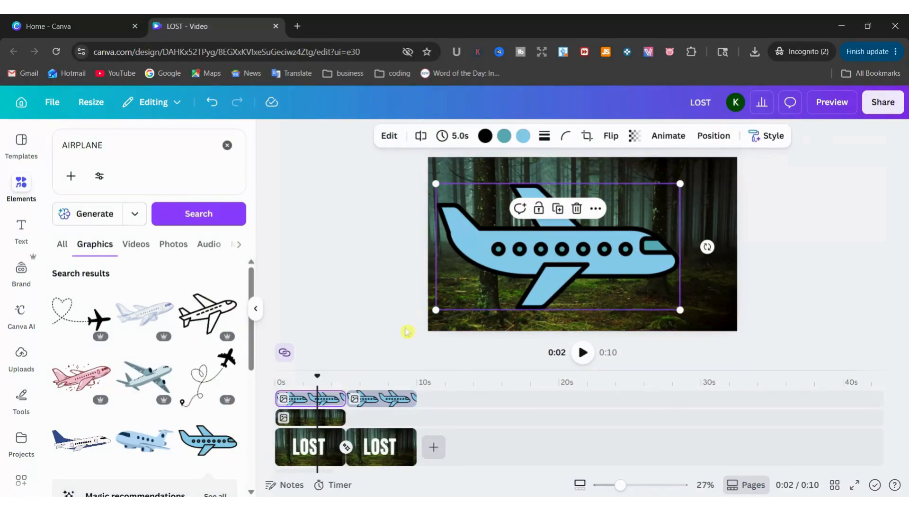
pyautogui.click(385, 402)
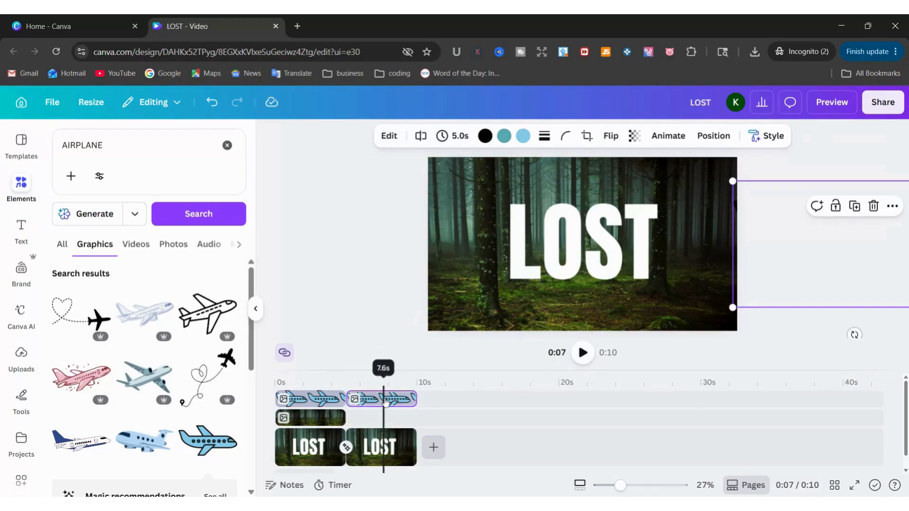
pyautogui.press('Delete')
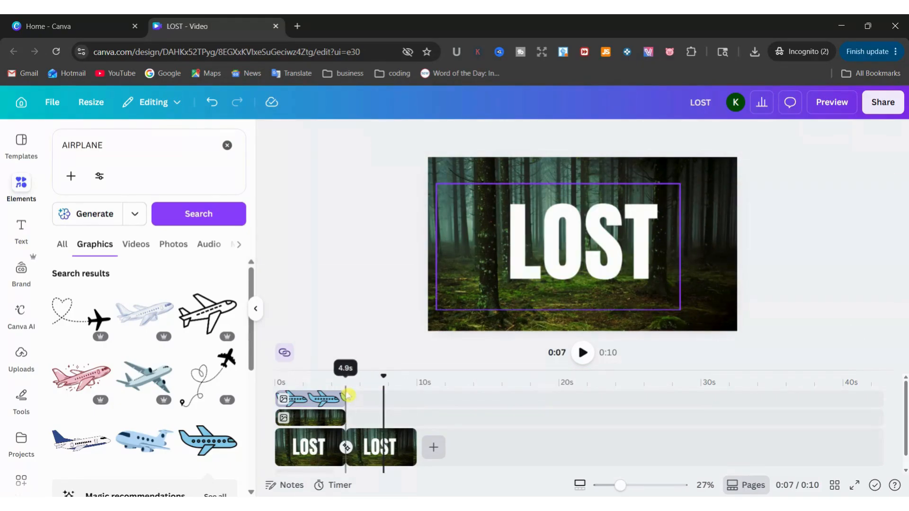
# Enlarge the first clip's airplane to span the height of the frame, with its tail beyond the left edge and its nose near the right edge
pyautogui.click(322, 399)
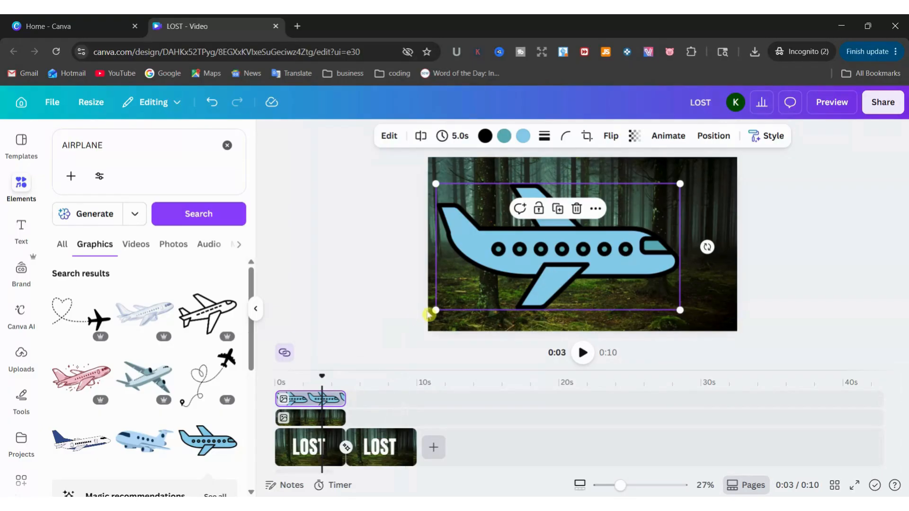
pyautogui.moveTo(400, 328); pyautogui.dragTo(391, 333)
pyautogui.moveTo(678, 184); pyautogui.dragTo(788, 156)
pyautogui.moveTo(659, 247); pyautogui.dragTo(583, 251)
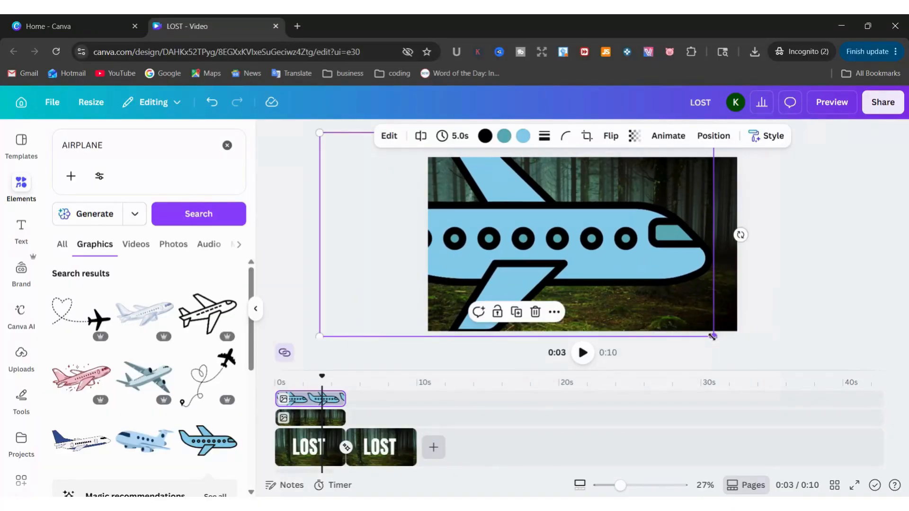
pyautogui.moveTo(712, 337); pyautogui.dragTo(731, 357)
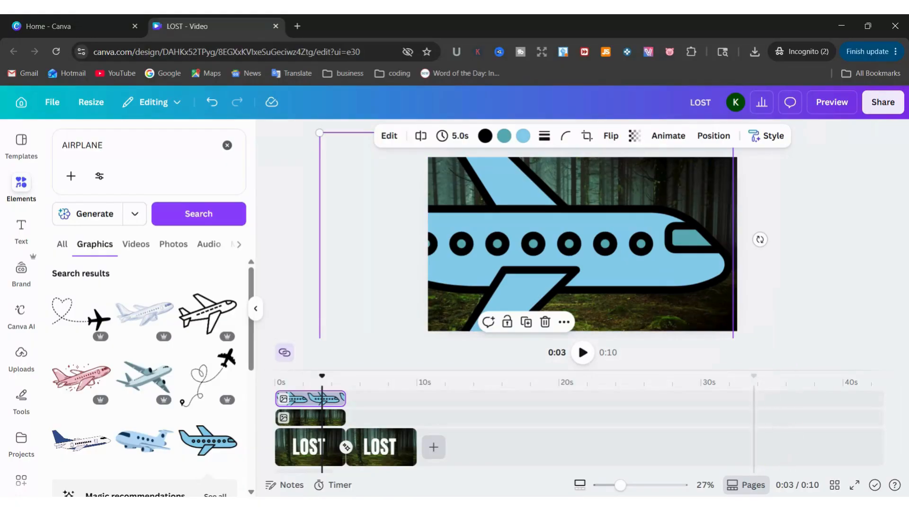
pyautogui.moveTo(620, 485); pyautogui.dragTo(611, 489)
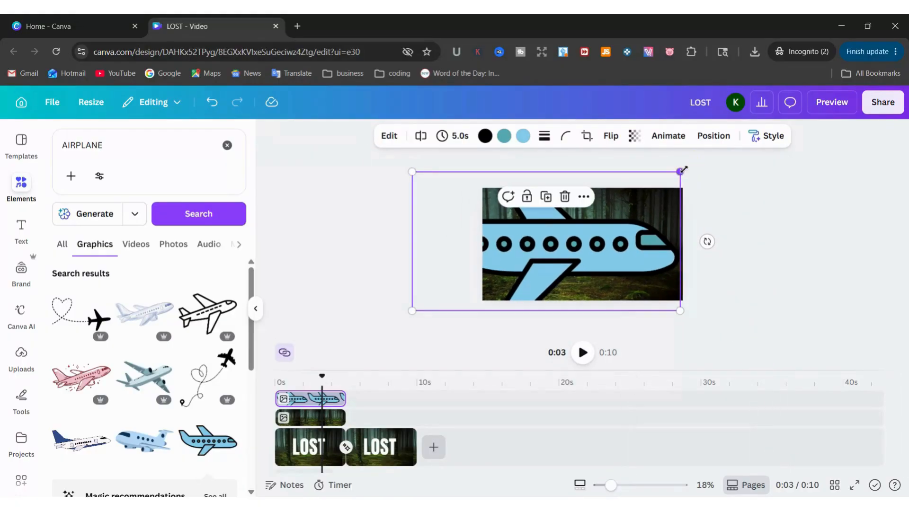
pyautogui.moveTo(634, 239); pyautogui.dragTo(598, 241)
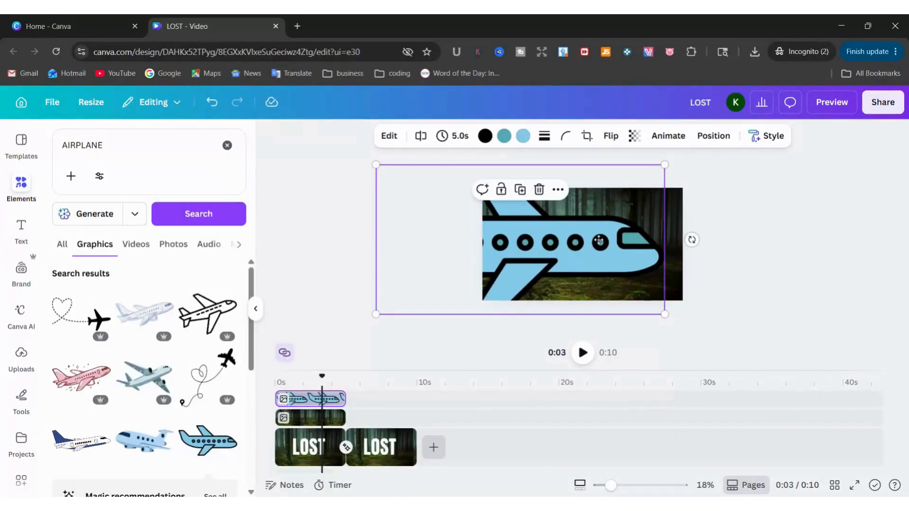
# Duplicate the enlarged airplane overlay and place the copy above the second LOST clip
pyautogui.click(304, 403)
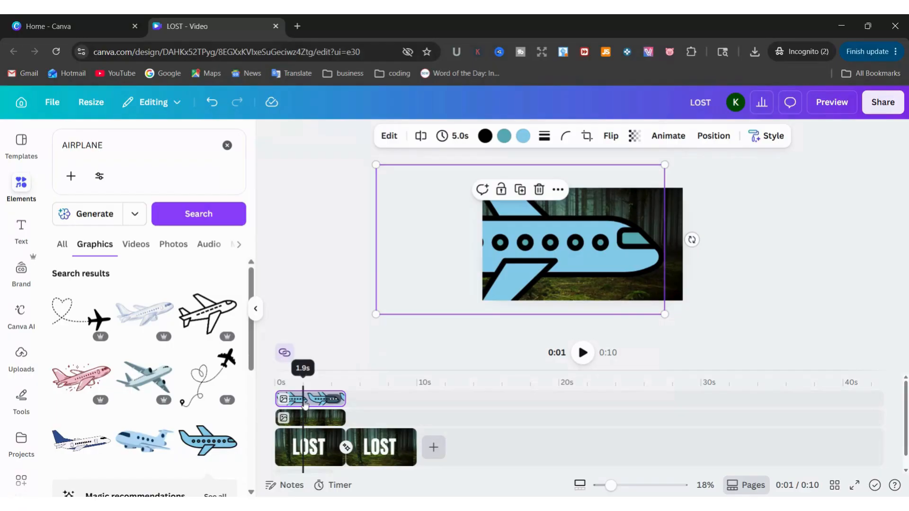
pyautogui.hotkey('ctrl', 'd')
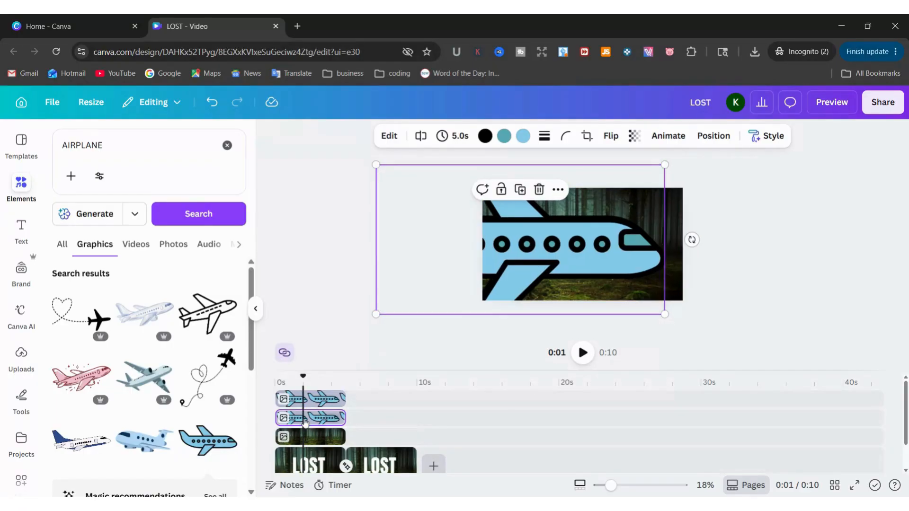
pyautogui.moveTo(327, 418); pyautogui.dragTo(373, 399)
pyautogui.click(580, 286)
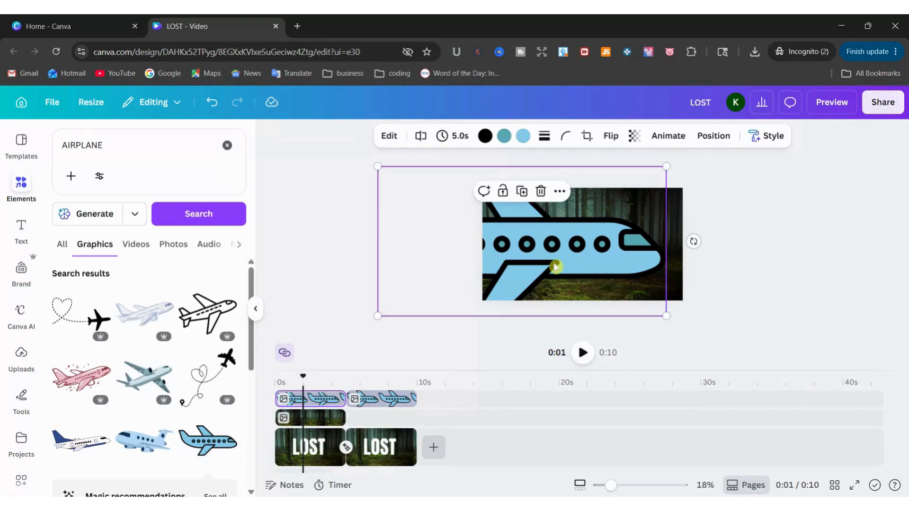
# Try moving the first clip's enlarged airplane past the right edge of the frame, preview the video, and undo the move
pyautogui.moveTo(550, 265); pyautogui.dragTo(846, 262)
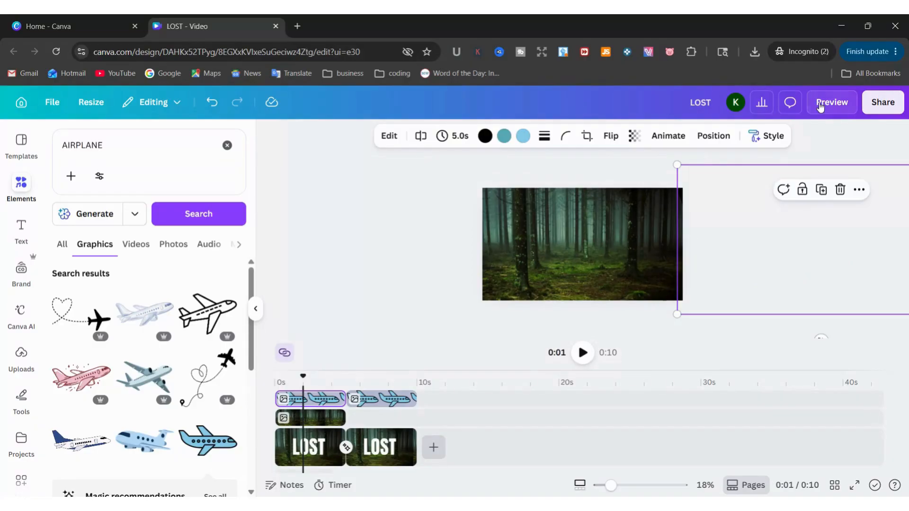
pyautogui.click(832, 102)
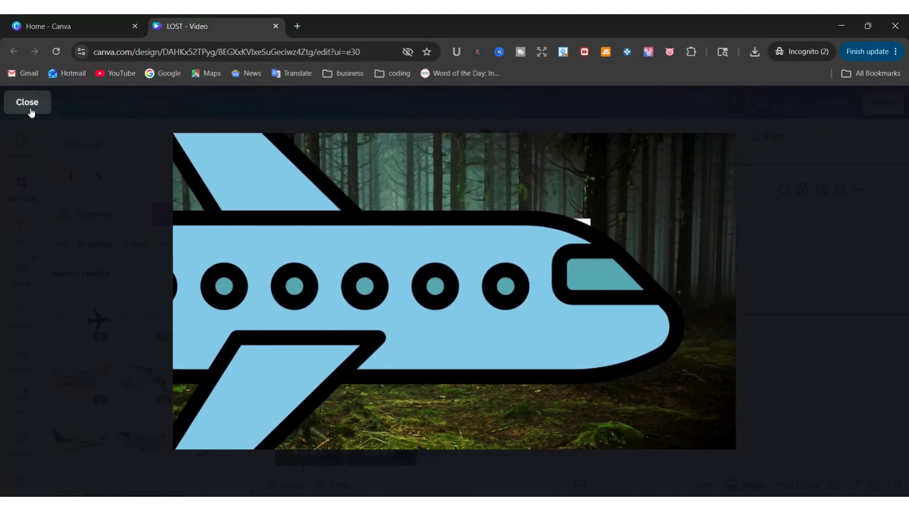
pyautogui.click(29, 105)
pyautogui.click(311, 402)
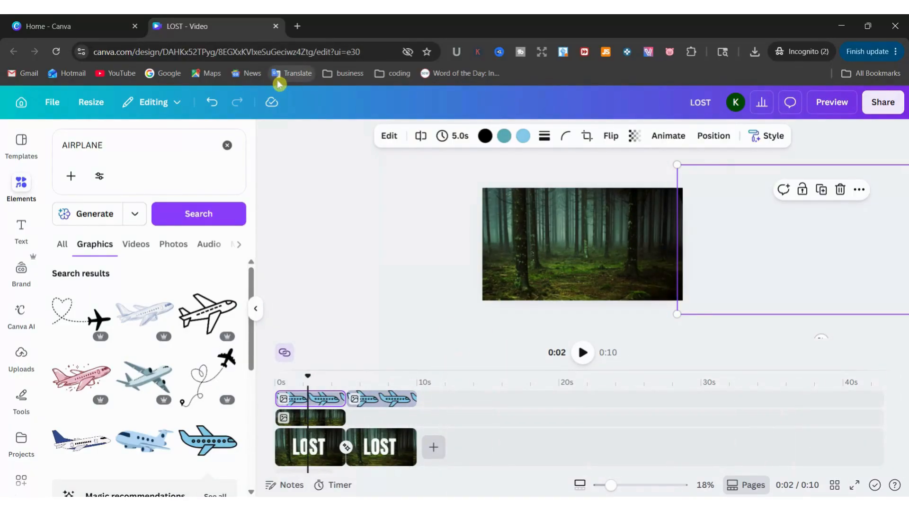
pyautogui.click(213, 104)
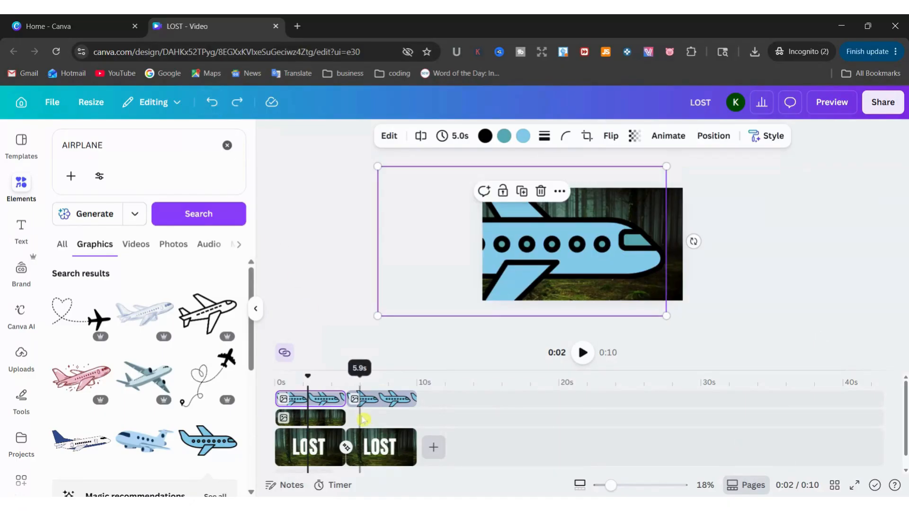
# Move the second clip's enlarged airplane past the right edge of the frame and preview the video
pyautogui.click(379, 402)
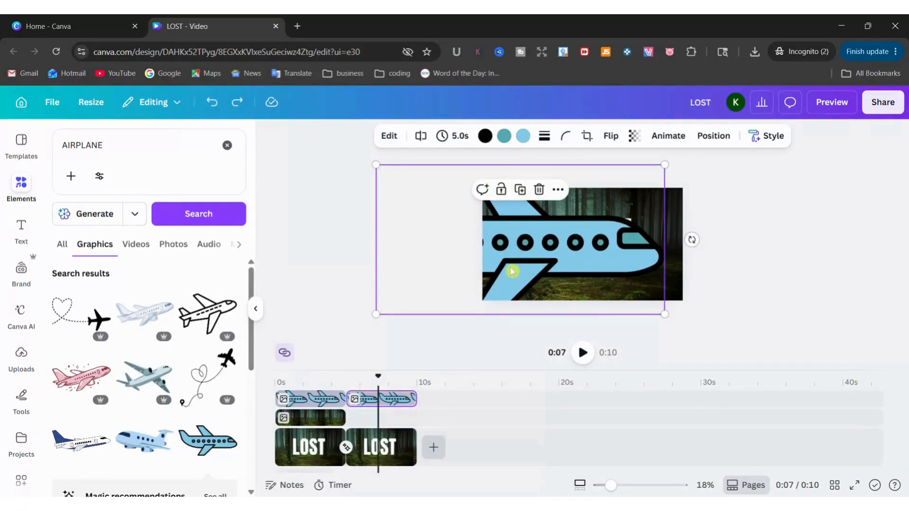
pyautogui.moveTo(512, 271); pyautogui.dragTo(811, 271)
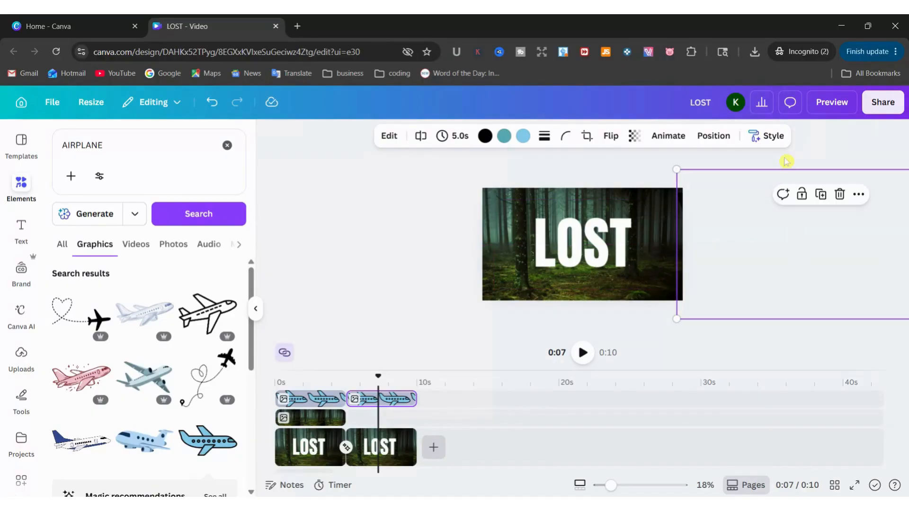
pyautogui.click(831, 103)
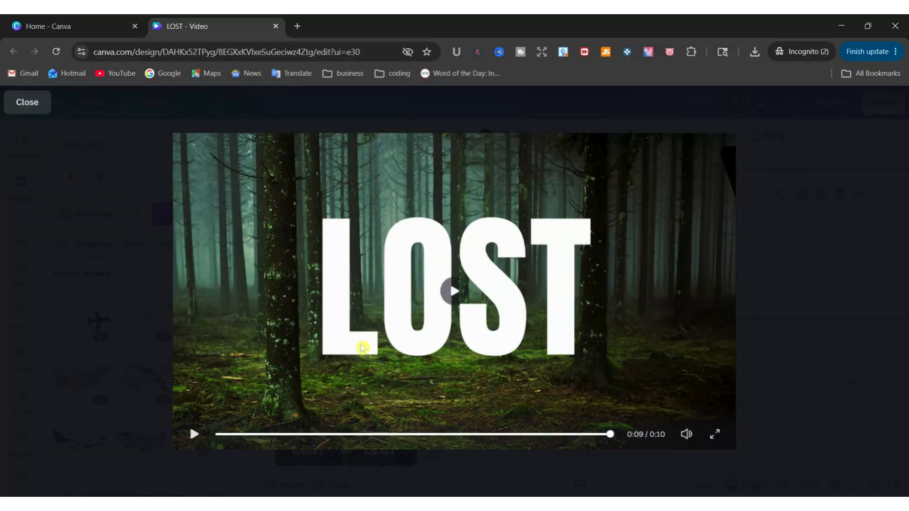
pyautogui.click(37, 103)
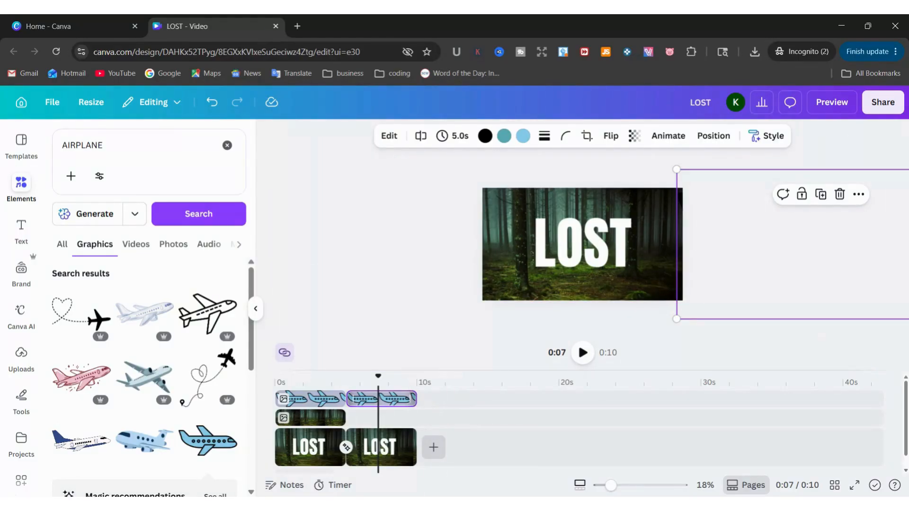
# Delete both LOST clips from the main video track
pyautogui.click(301, 449)
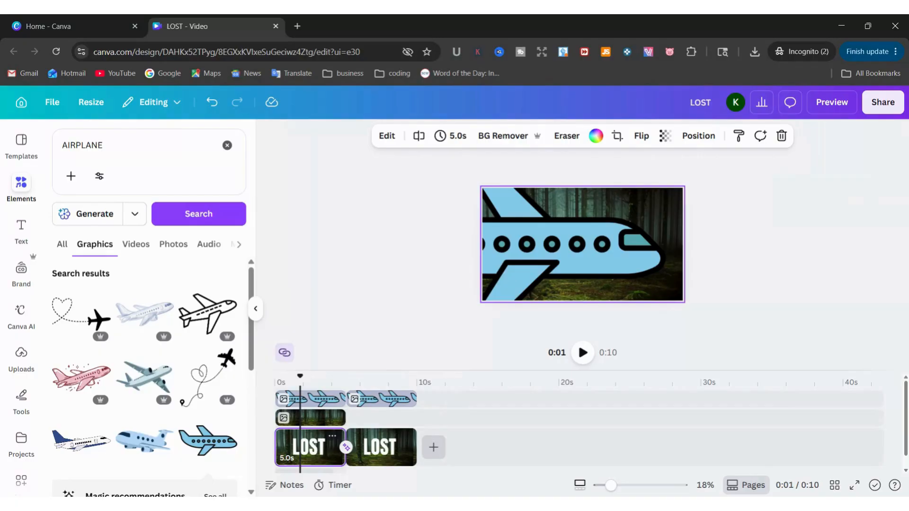
pyautogui.click(313, 436)
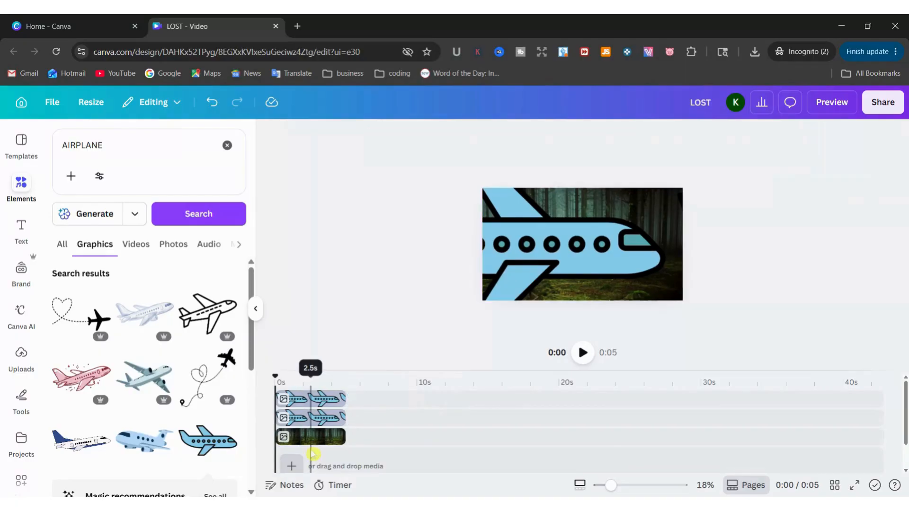
# Delete the two airplane overlays and the forest background image from the timeline
pyautogui.press('Delete')
pyautogui.press('Delete')
pyautogui.press('Delete')
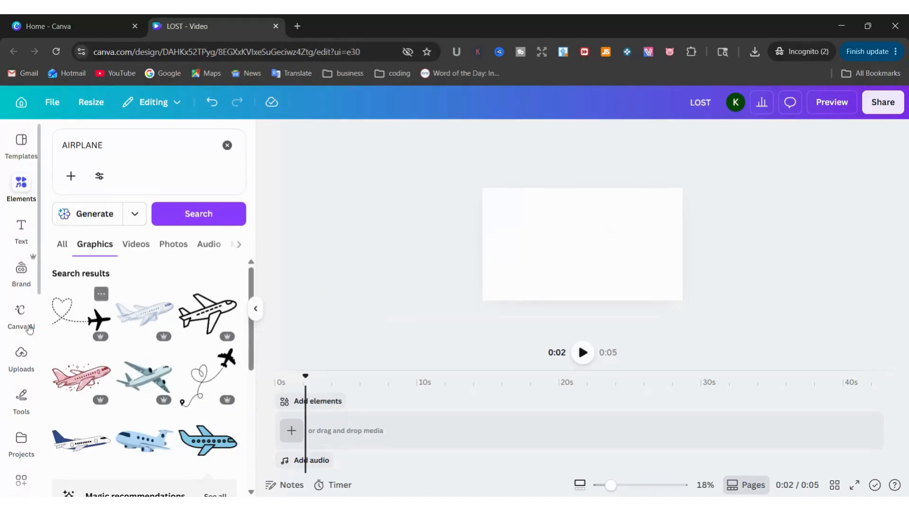
# Add the recently used 22-second forest video to the empty timeline and preview its opening seconds
pyautogui.scroll(-2, 22, 360)
pyautogui.scroll(-3, 26, 368)
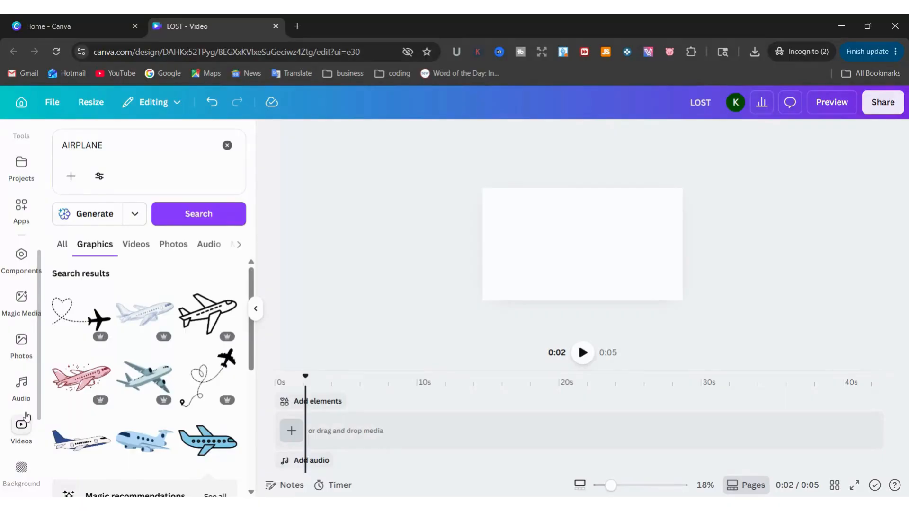
pyautogui.click(20, 440)
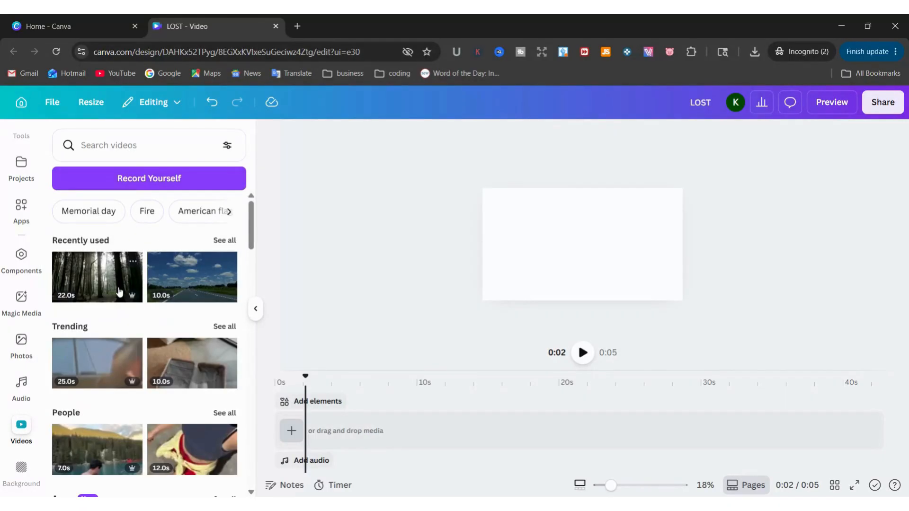
pyautogui.click(87, 284)
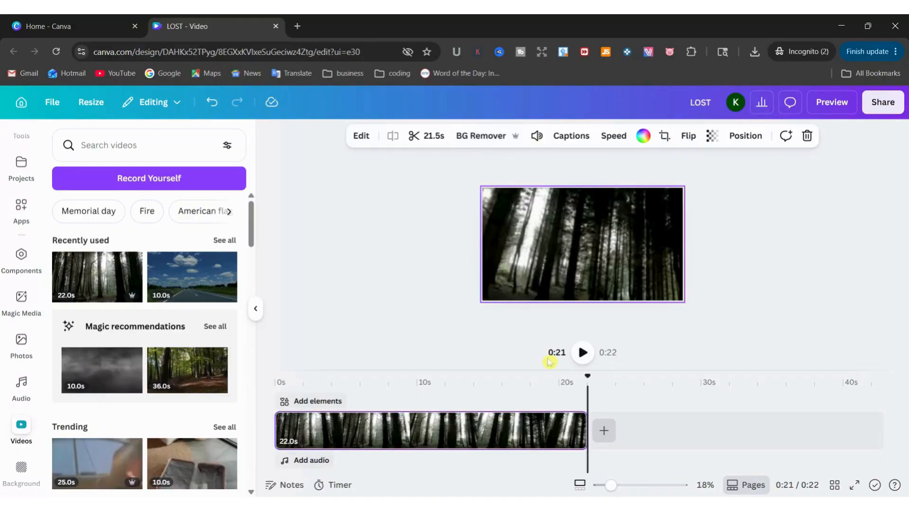
pyautogui.click(583, 352)
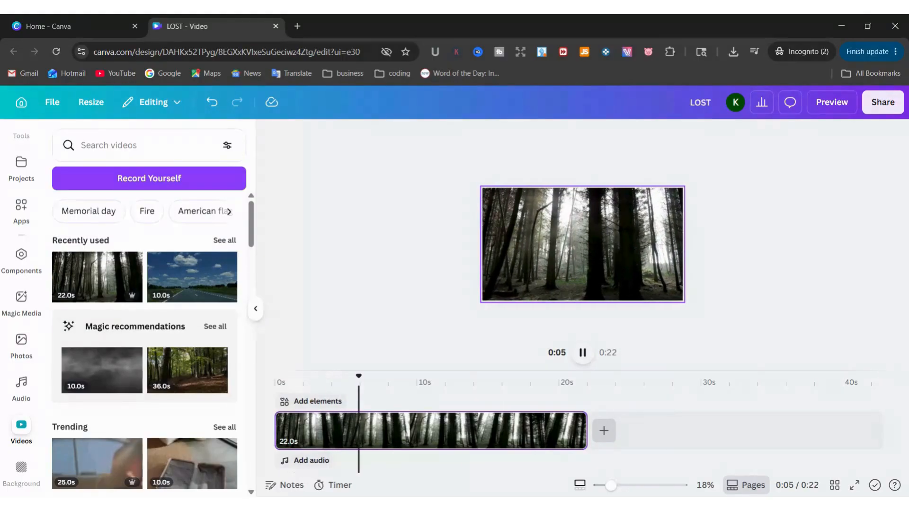
pyautogui.click(582, 353)
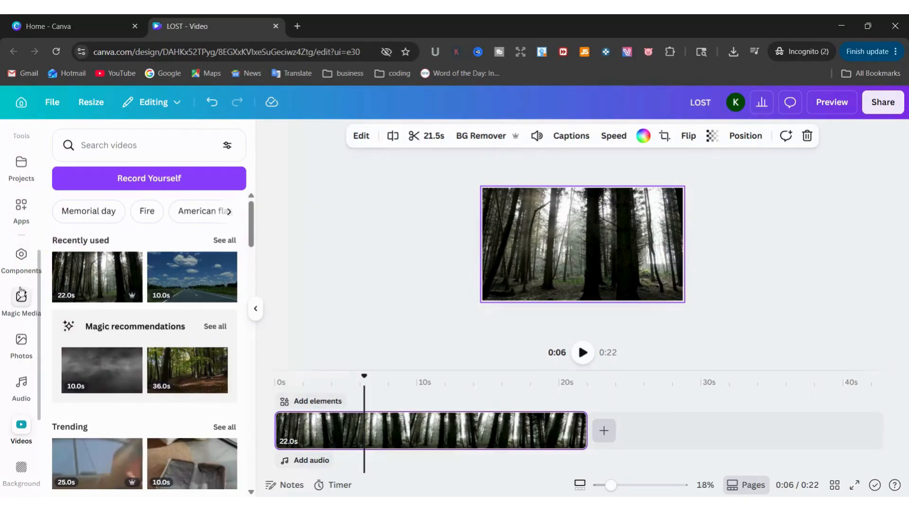
# Add a text box reading LOST over the forest video
pyautogui.scroll(3, 20, 291)
pyautogui.scroll(4, 21, 290)
pyautogui.click(24, 225)
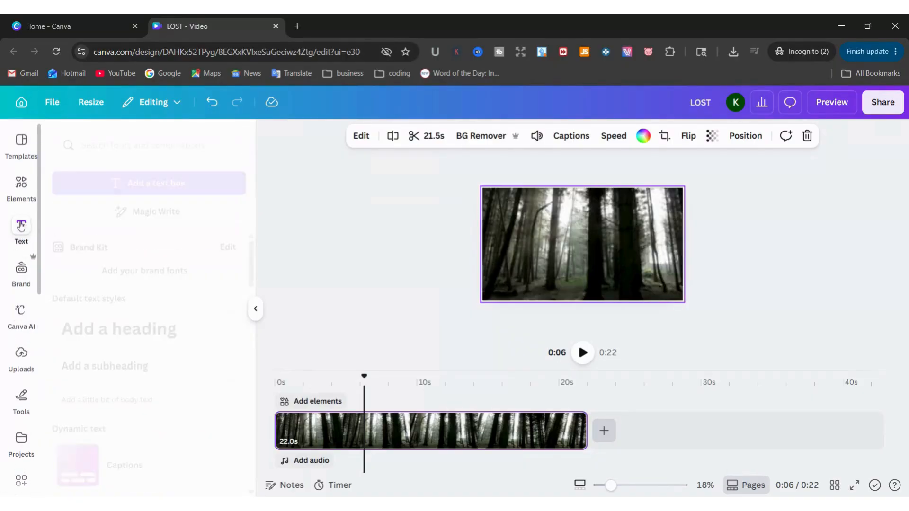
pyautogui.click(132, 186)
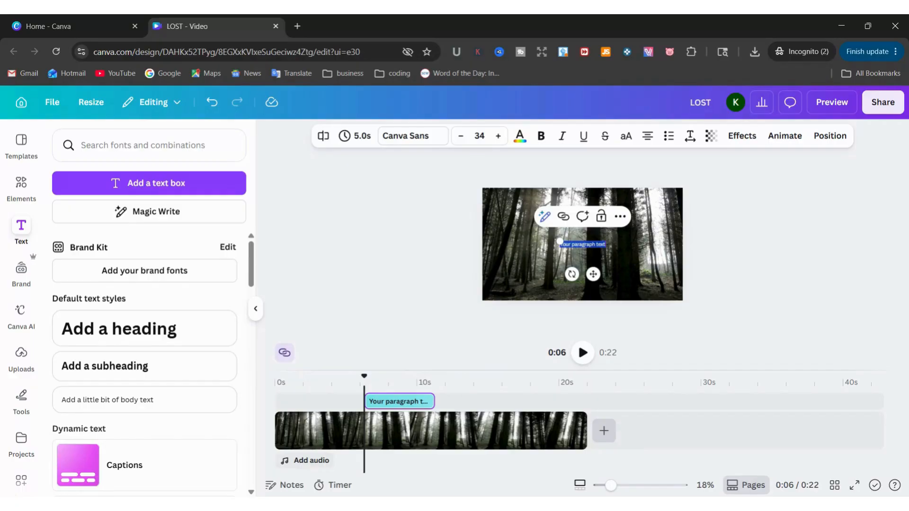
pyautogui.write('L')
pyautogui.press('BackSpace')
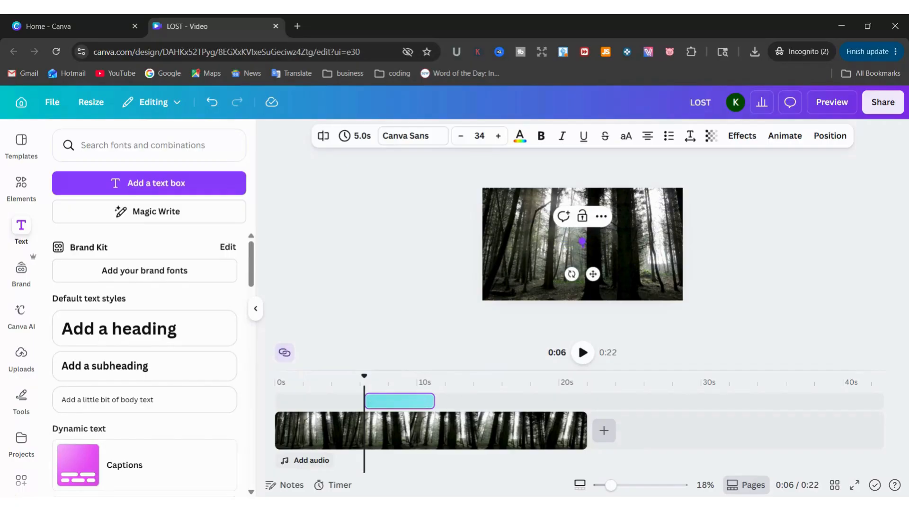
pyautogui.write('LOST')
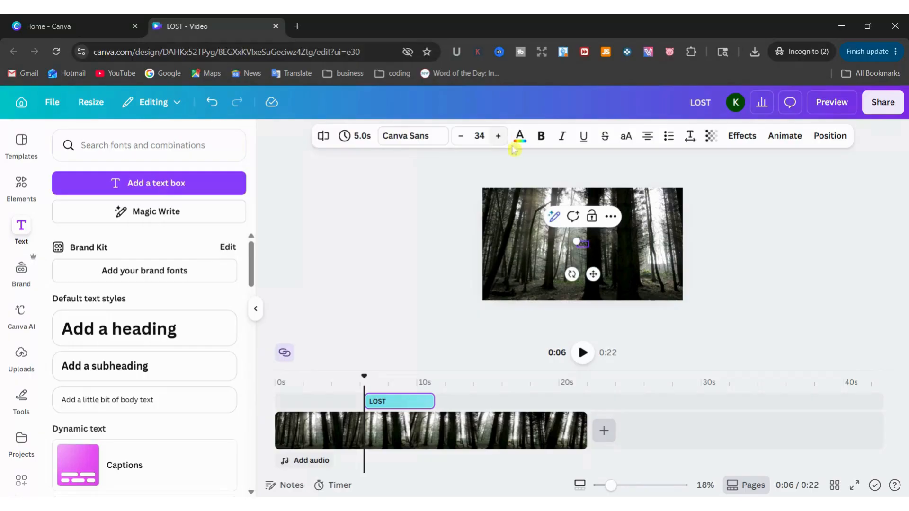
# Set the LOST text to the Anton font at size 144
pyautogui.click(587, 249)
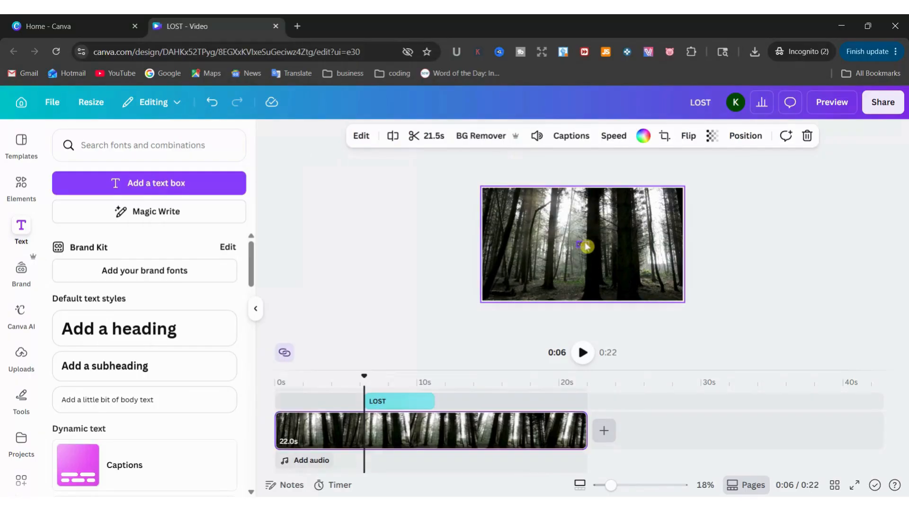
pyautogui.doubleClick(583, 244)
pyautogui.click(416, 138)
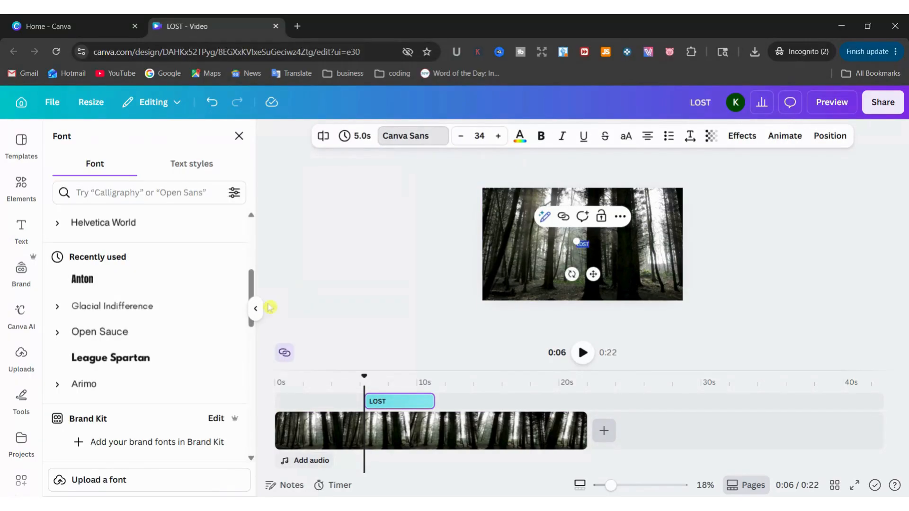
pyautogui.click(120, 278)
pyautogui.click(480, 136)
pyautogui.scroll(-10, 473, 322)
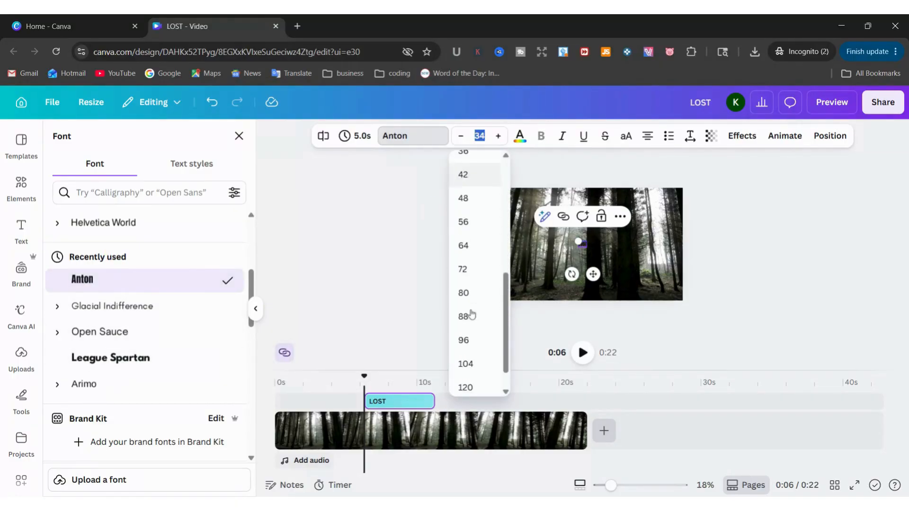
pyautogui.click(479, 375)
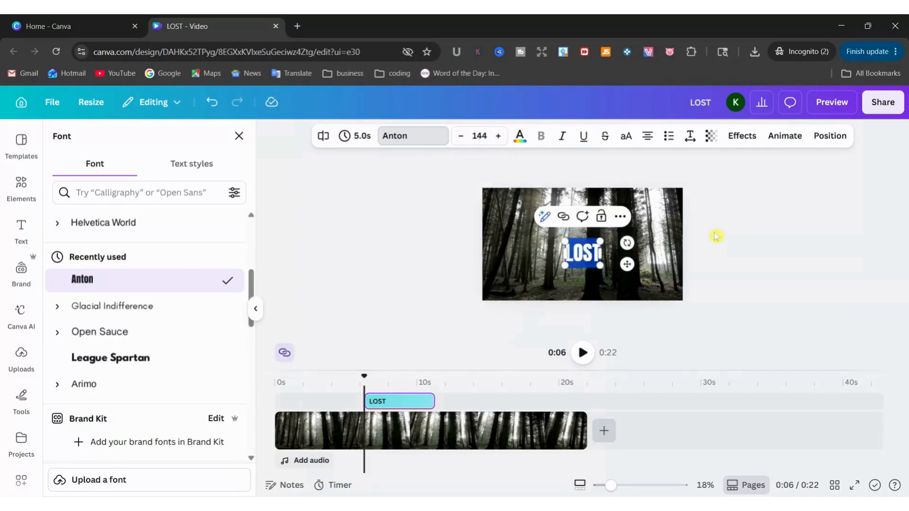
pyautogui.press('Escape')
# Enlarge the LOST text to a font size of about 313 and center it in the frame
pyautogui.moveTo(609, 487); pyautogui.dragTo(616, 486)
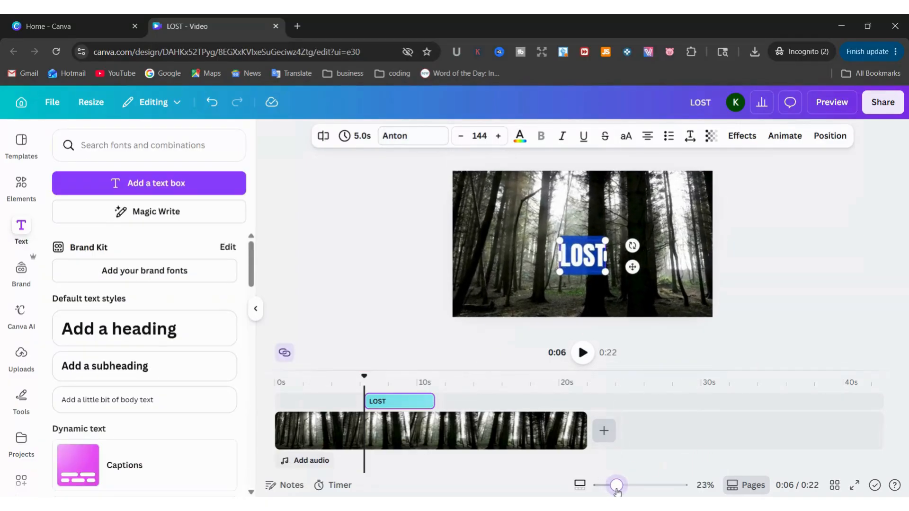
pyautogui.moveTo(618, 235); pyautogui.dragTo(703, 255)
pyautogui.click(700, 258)
pyautogui.moveTo(611, 263); pyautogui.dragTo(584, 270)
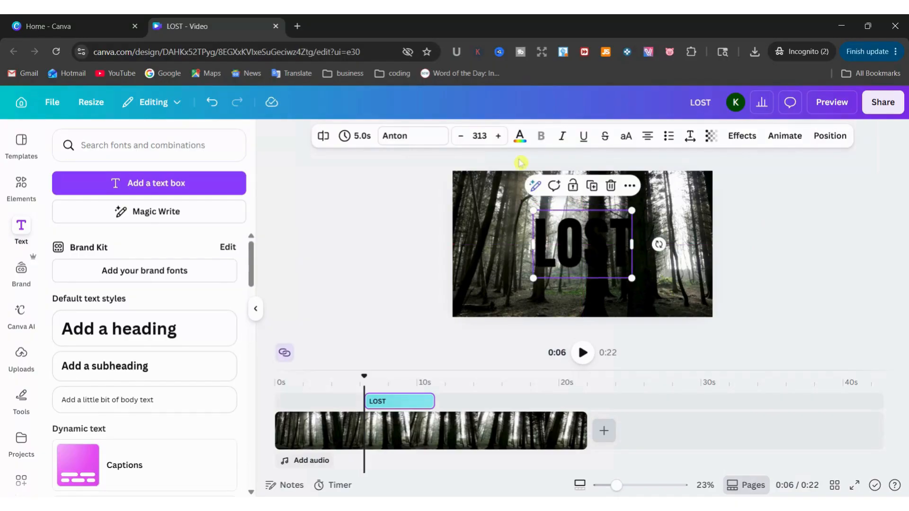
# Color the LOST text white and give it a black Outline effect
pyautogui.click(520, 137)
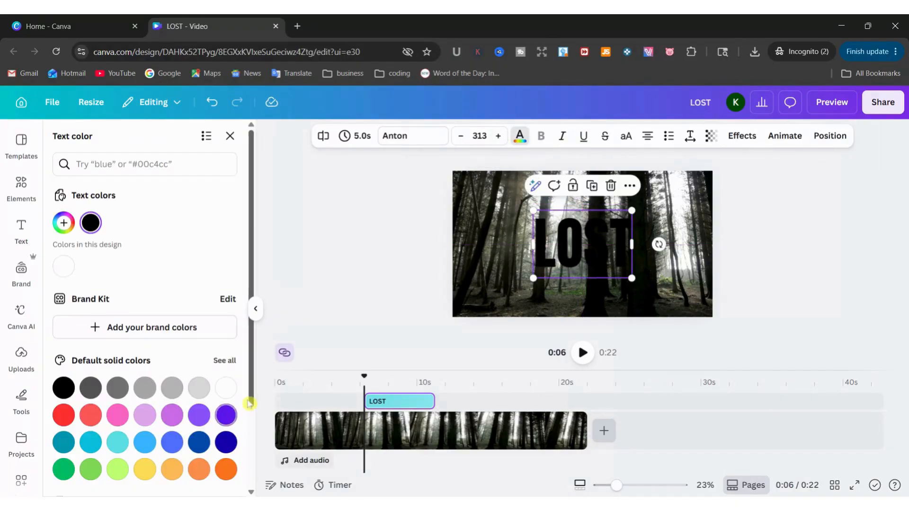
pyautogui.click(226, 389)
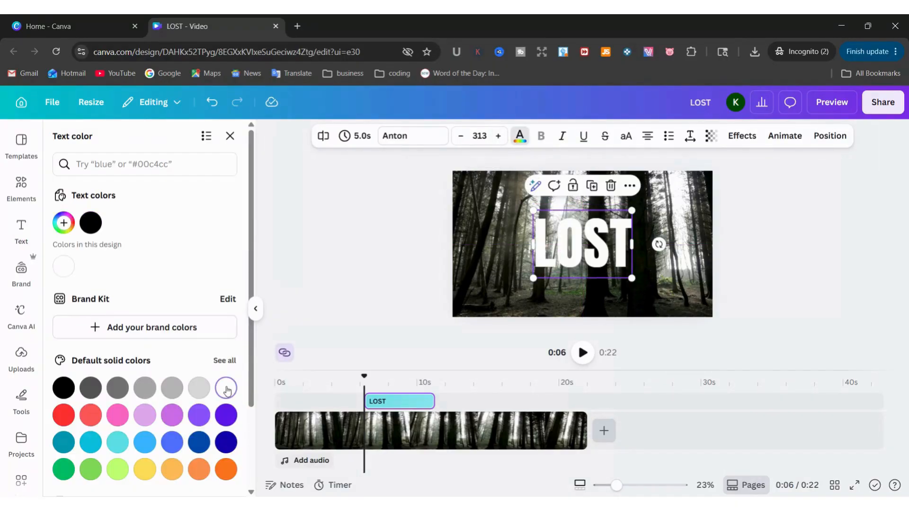
pyautogui.click(741, 135)
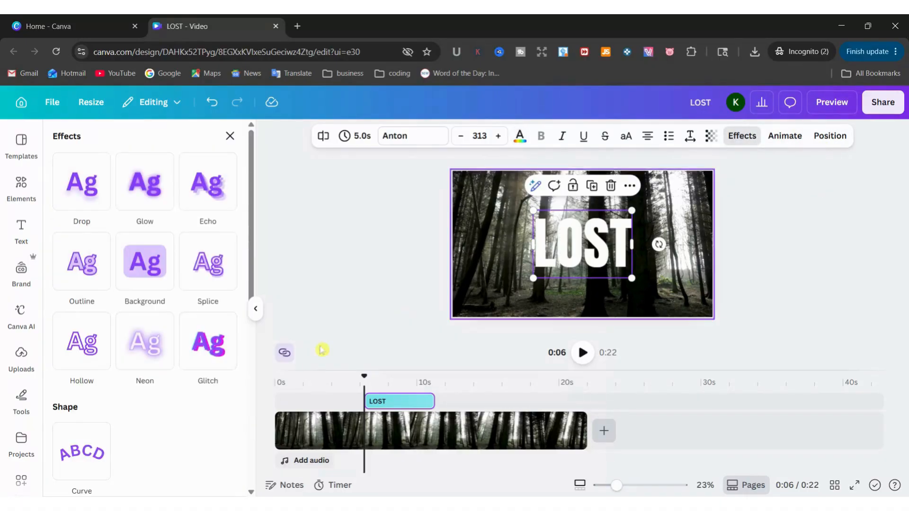
pyautogui.click(90, 258)
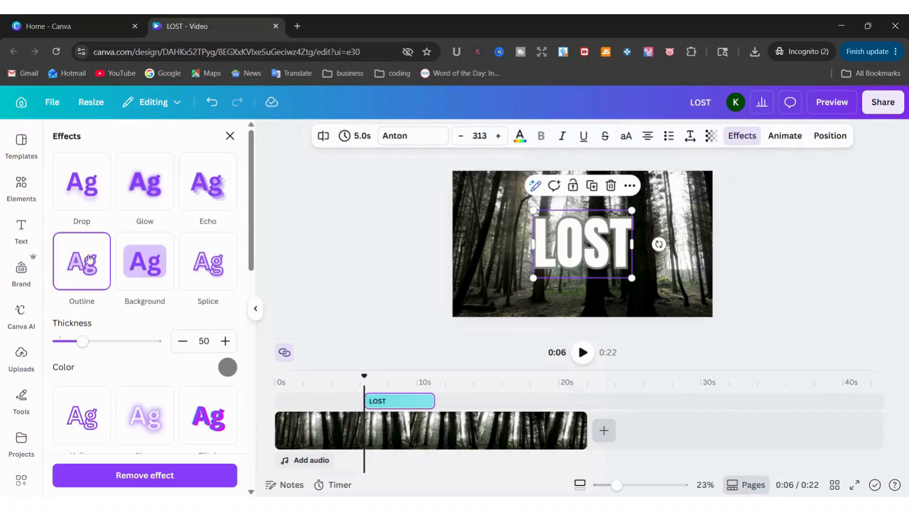
pyautogui.click(225, 367)
pyautogui.click(63, 312)
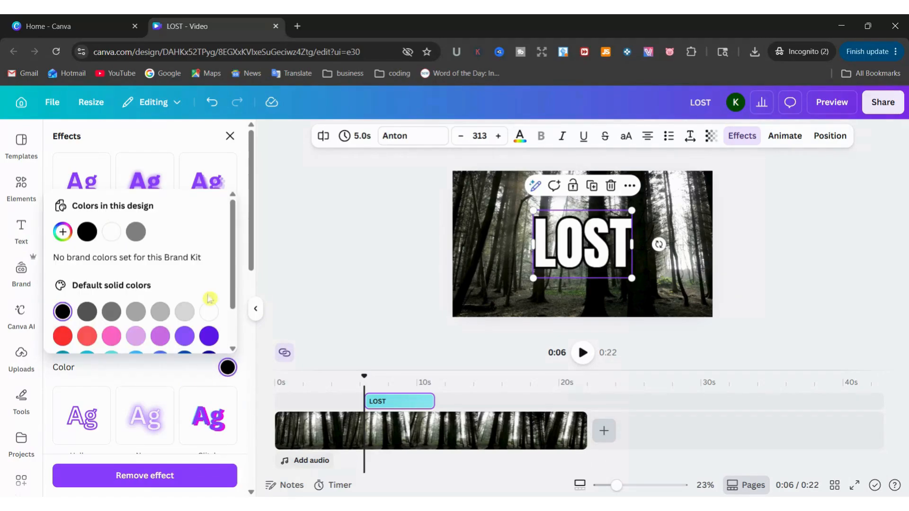
pyautogui.click(310, 256)
pyautogui.click(310, 255)
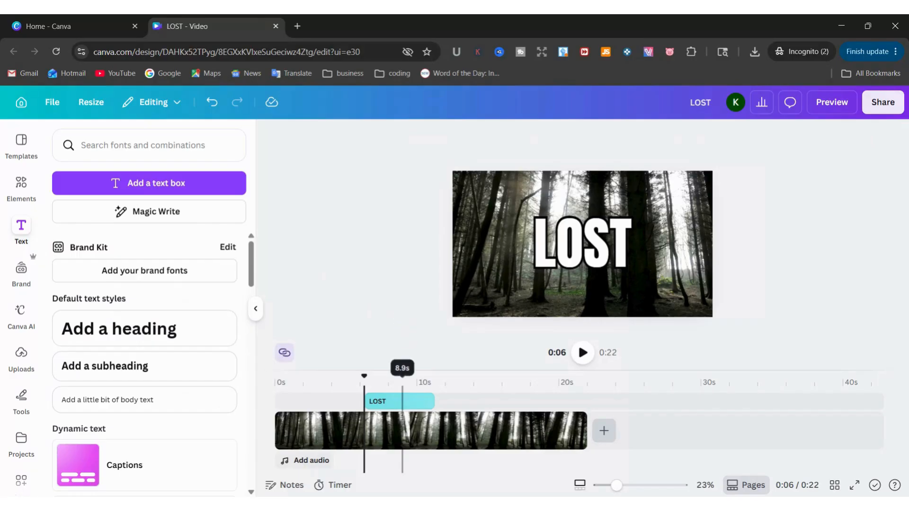
# Move the LOST text just past the right edge of the video frame
pyautogui.click(399, 399)
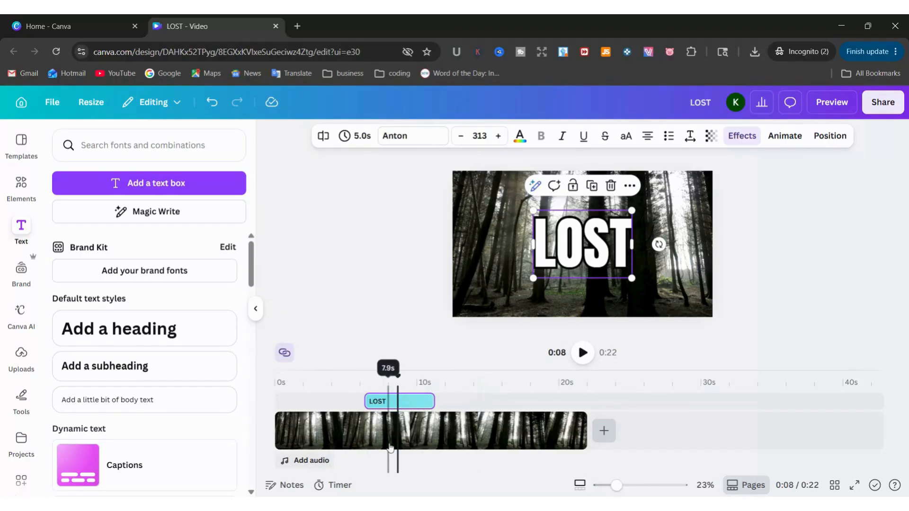
pyautogui.click(544, 270)
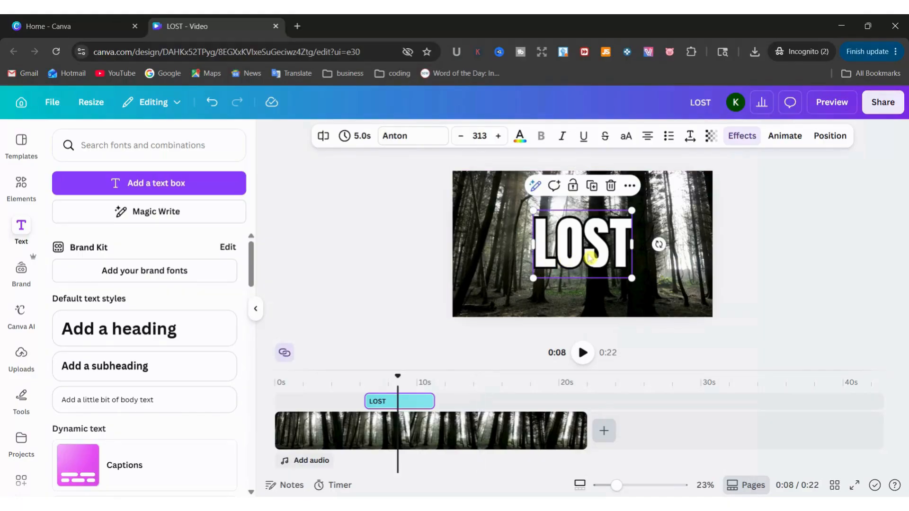
pyautogui.moveTo(589, 258); pyautogui.dragTo(762, 251)
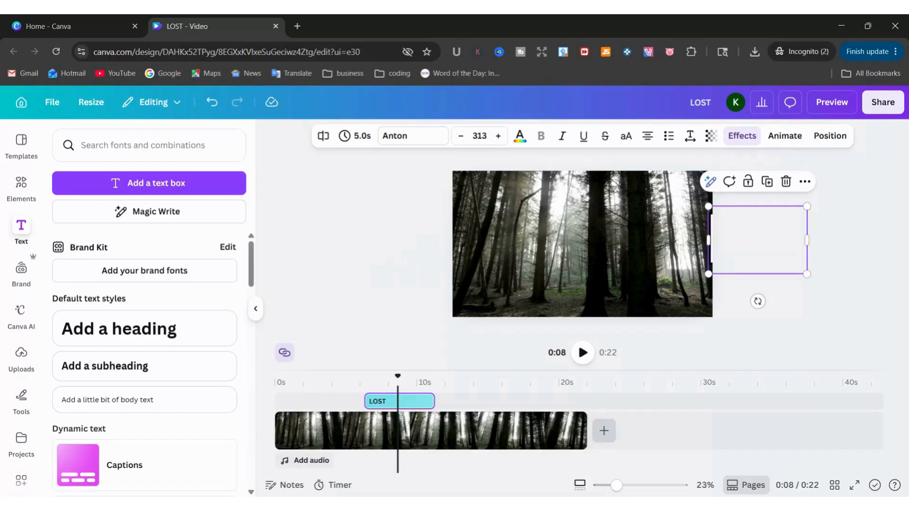
# Create a custom animation that moves the LOST text in a straight horizontal path leftward across the whole frame
pyautogui.click(786, 144)
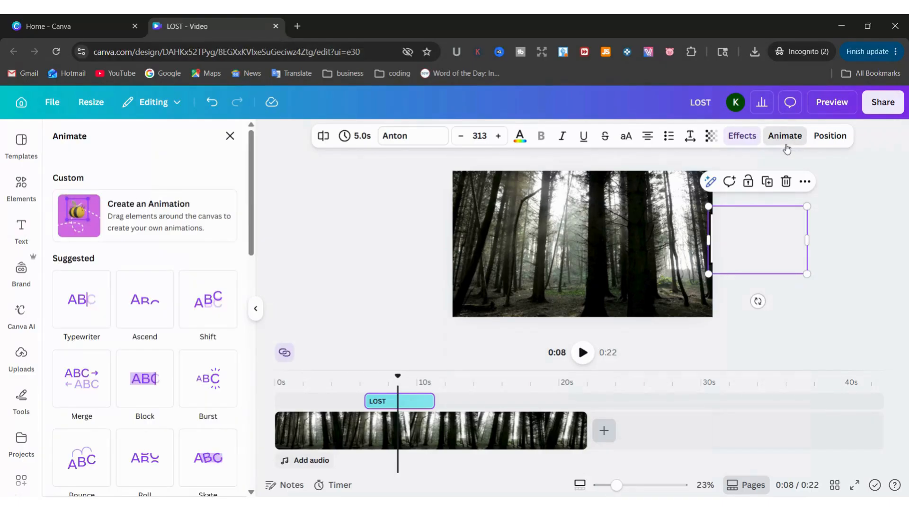
pyautogui.click(180, 212)
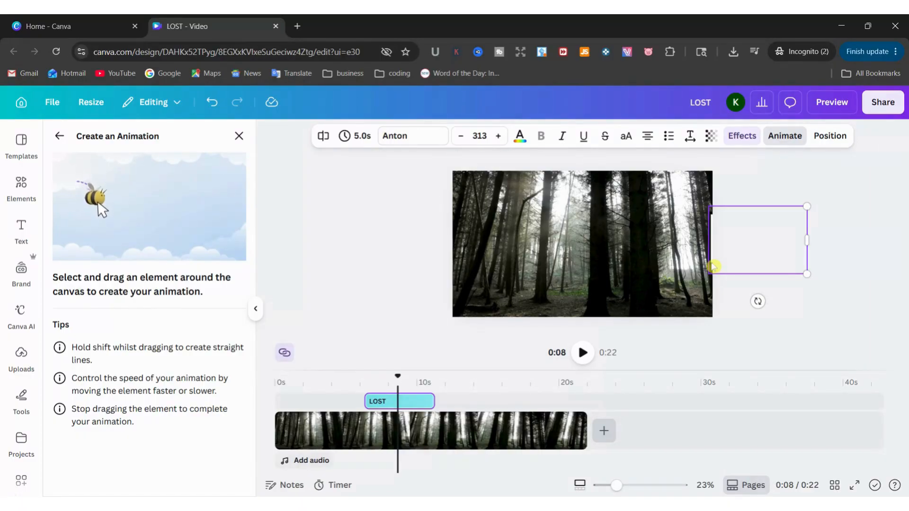
pyautogui.moveTo(705, 271); pyautogui.dragTo(348, 281)
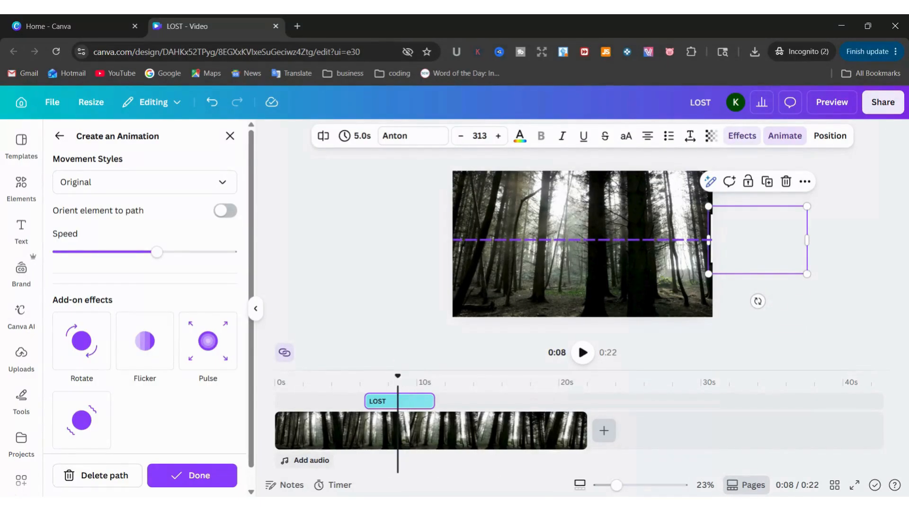
# Shift the LOST text clip on the timeline to start at about 1 second and play the video through the clip
pyautogui.moveTo(398, 376); pyautogui.dragTo(275, 376)
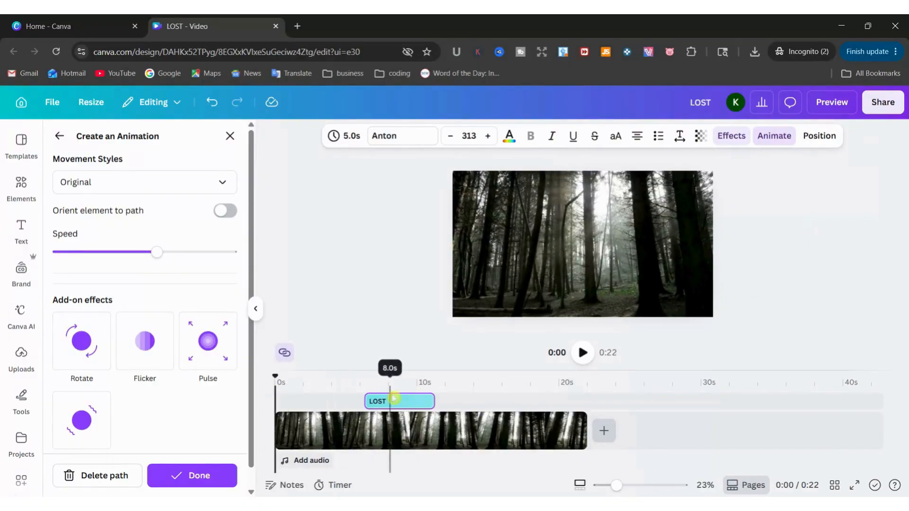
pyautogui.moveTo(395, 400); pyautogui.dragTo(324, 396)
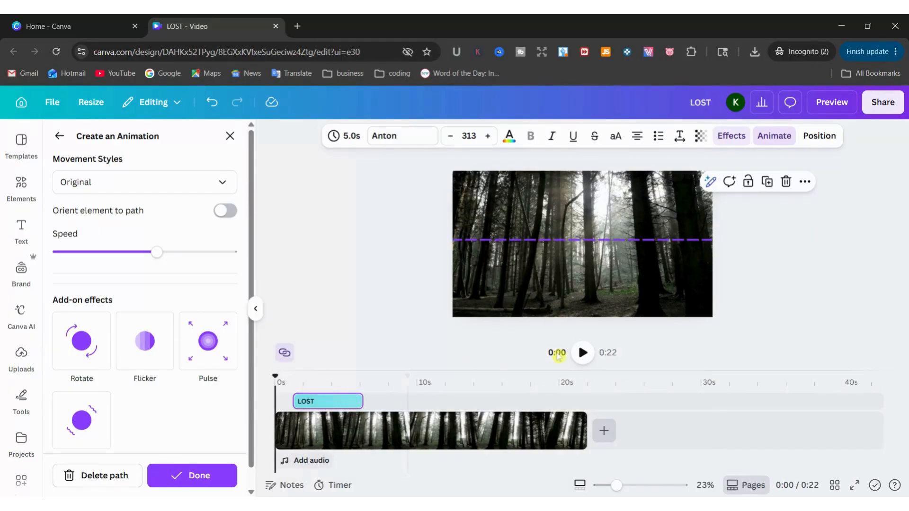
pyautogui.click(583, 353)
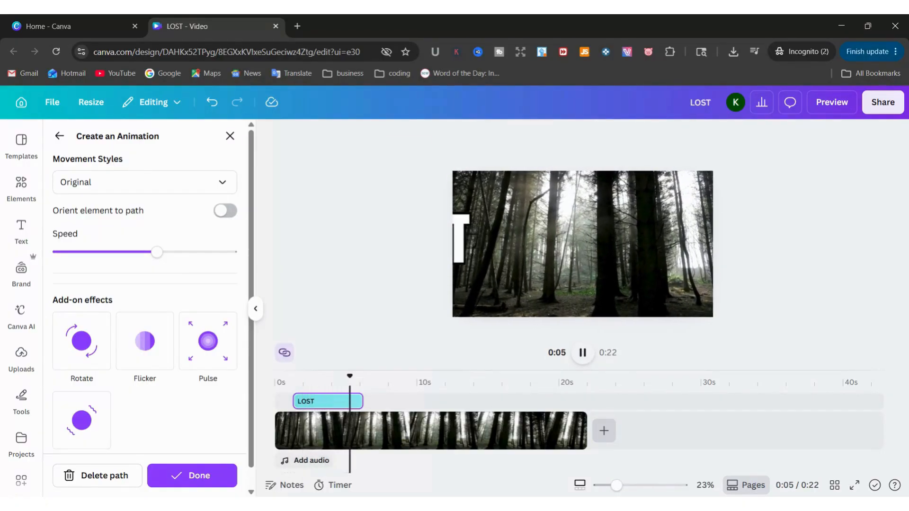
pyautogui.click(582, 353)
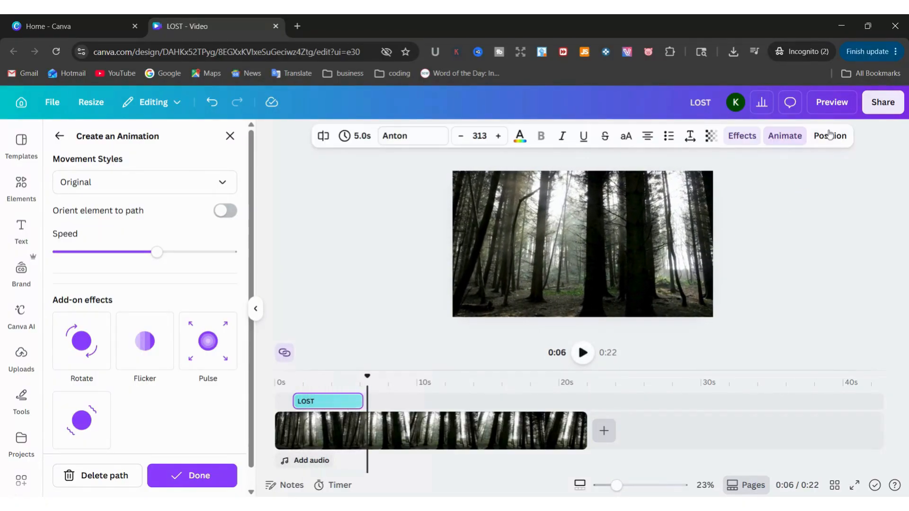
# Watch the full preview of the video and slow the LOST text's animation speed to near its minimum
pyautogui.click(836, 104)
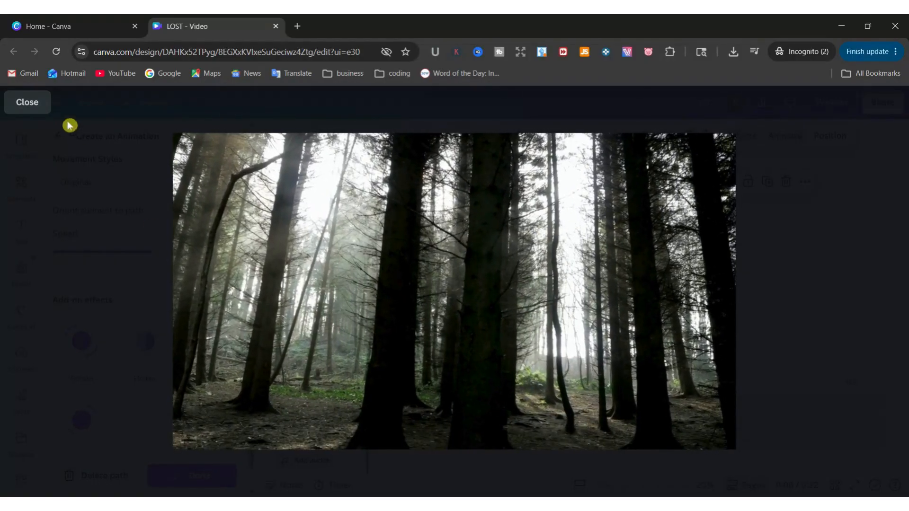
pyautogui.click(43, 112)
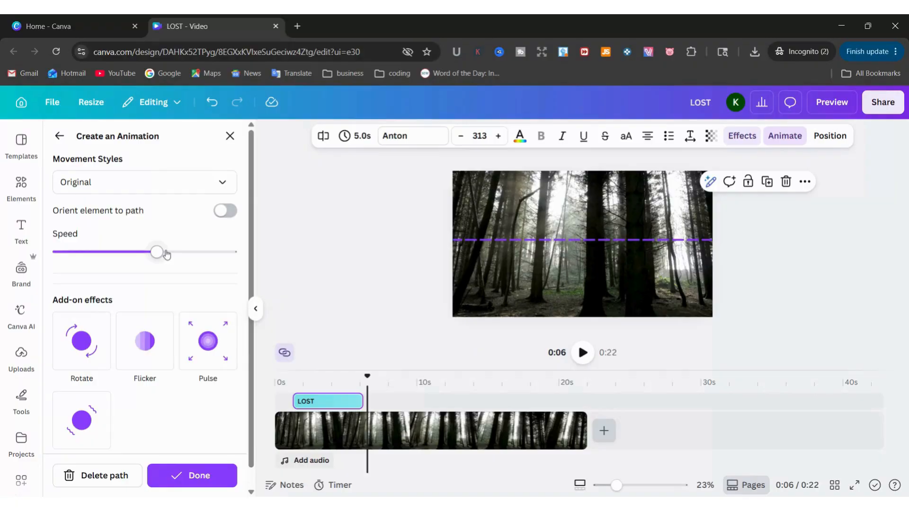
pyautogui.moveTo(165, 255); pyautogui.dragTo(50, 264)
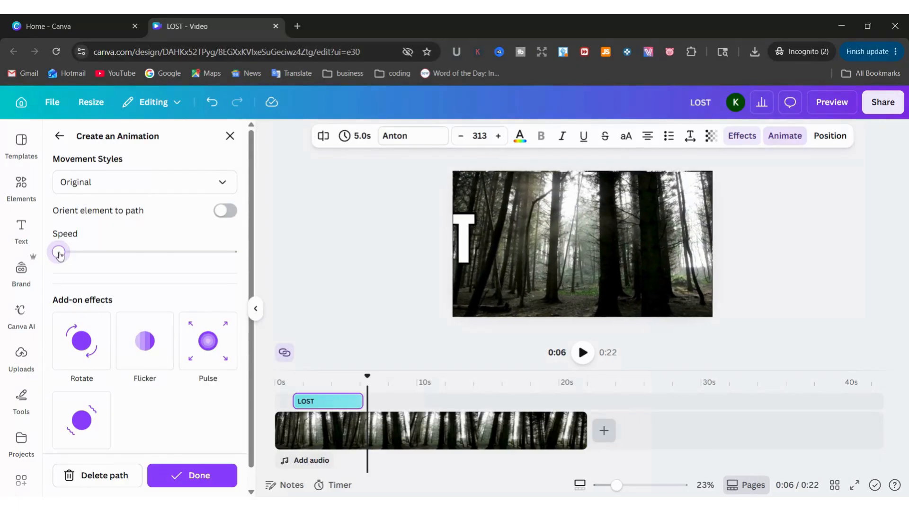
# Try the LOST text's animation at maximum speed, playing the video from the start, and return the speed to its minimum
pyautogui.moveTo(59, 253); pyautogui.dragTo(231, 252)
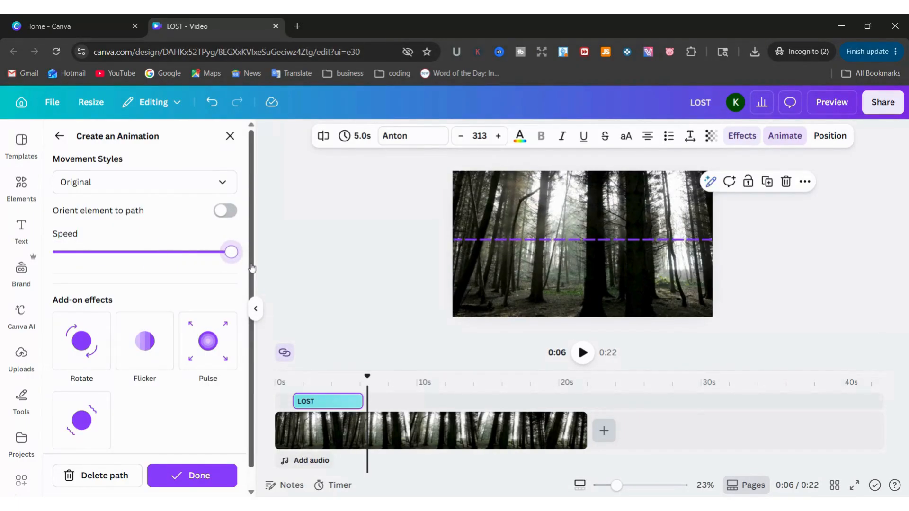
pyautogui.moveTo(367, 378); pyautogui.dragTo(278, 378)
pyautogui.click(578, 355)
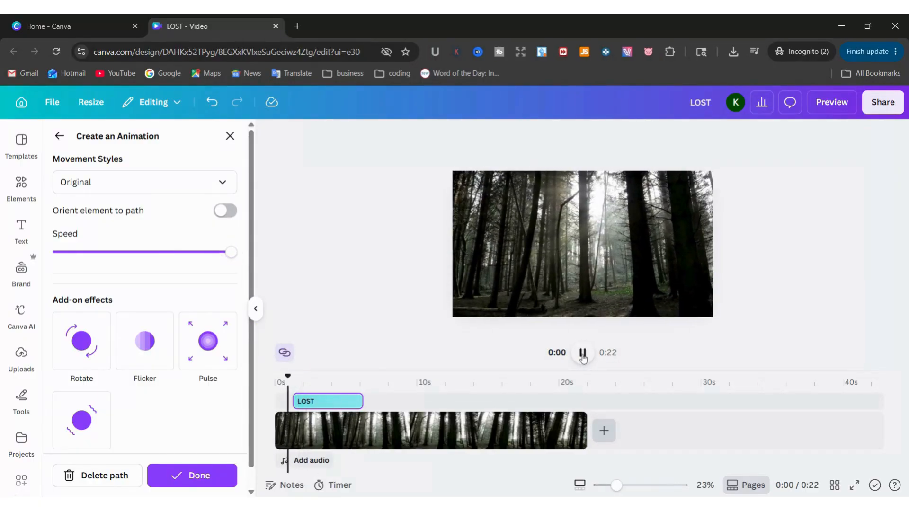
pyautogui.click(583, 355)
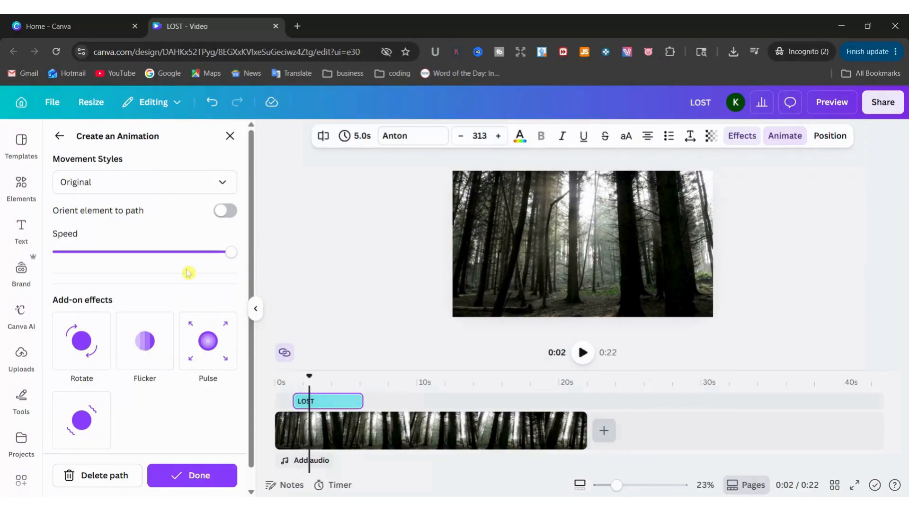
pyautogui.moveTo(228, 258); pyautogui.dragTo(52, 269)
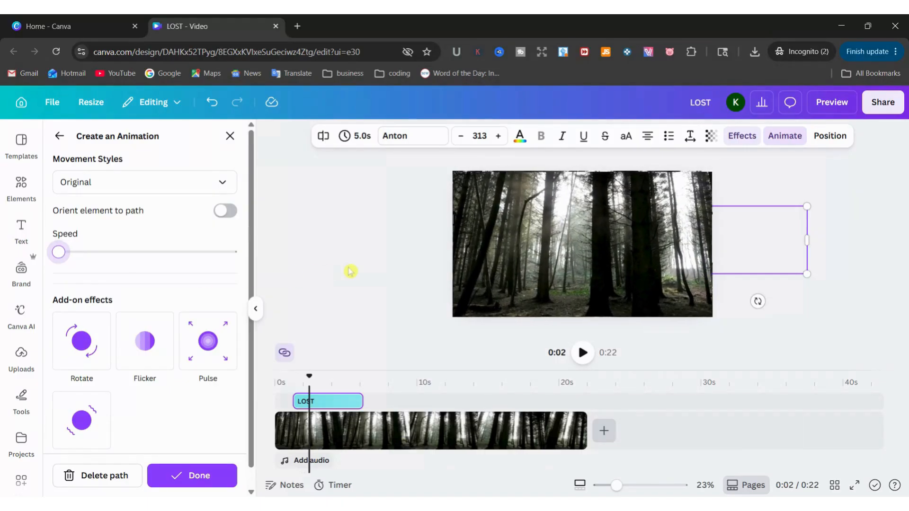
pyautogui.click(350, 272)
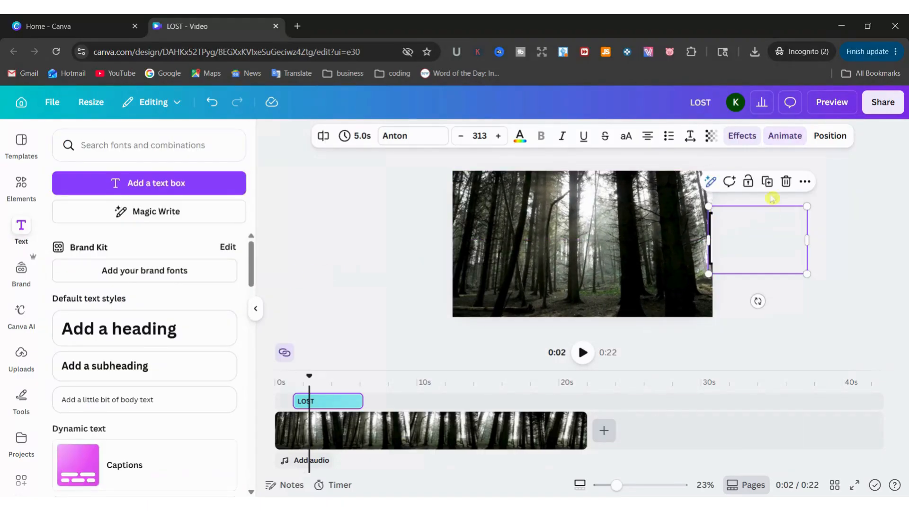
# Try the Smooth movement style on the LOST text's animation path and watch the video preview
pyautogui.click(783, 138)
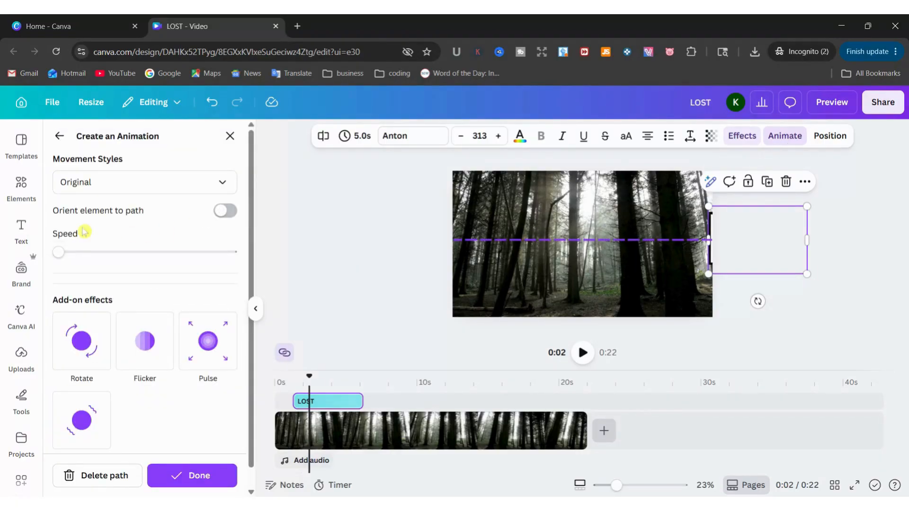
pyautogui.click(103, 189)
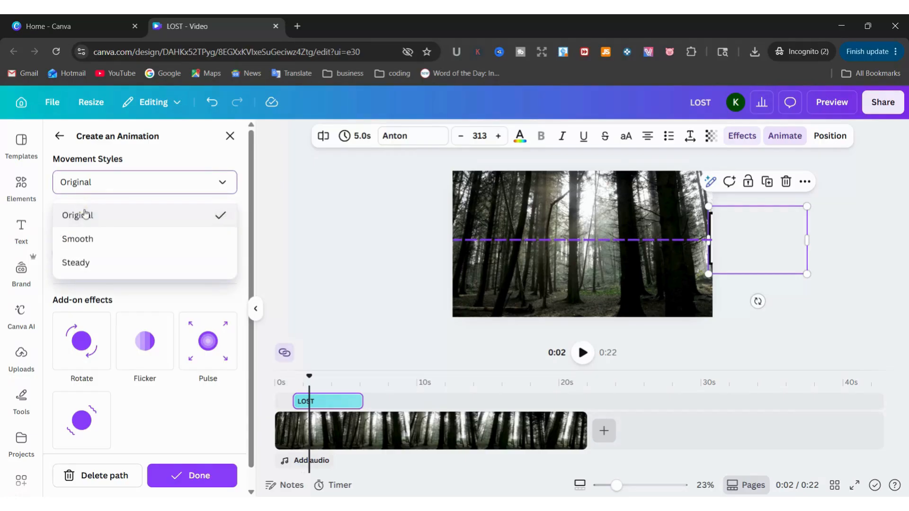
pyautogui.click(90, 241)
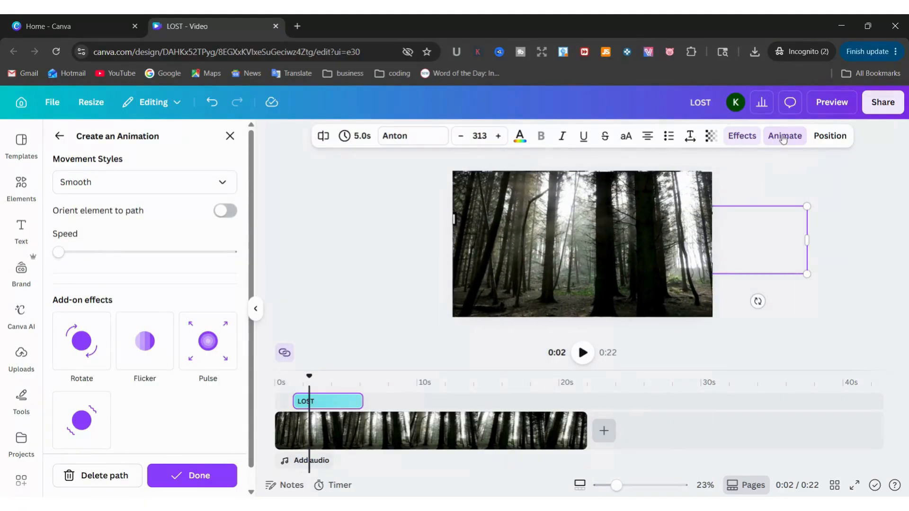
pyautogui.click(832, 103)
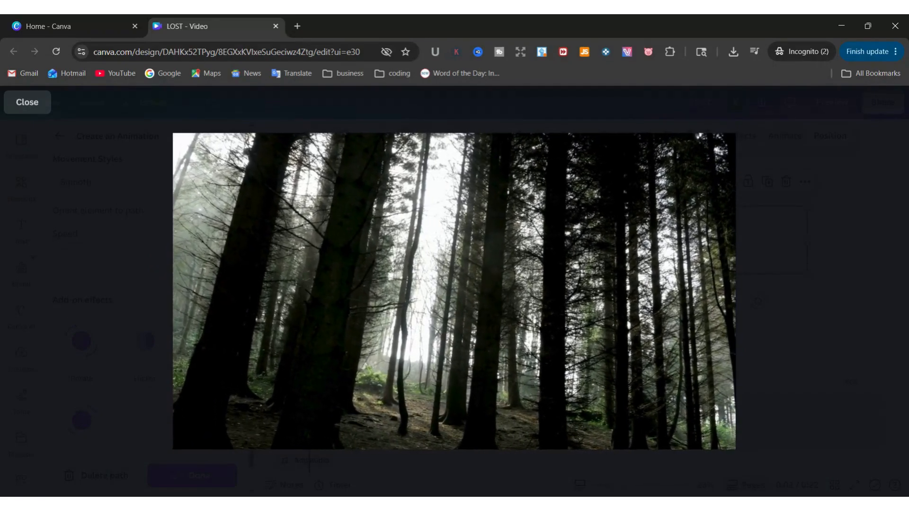
pyautogui.click(25, 114)
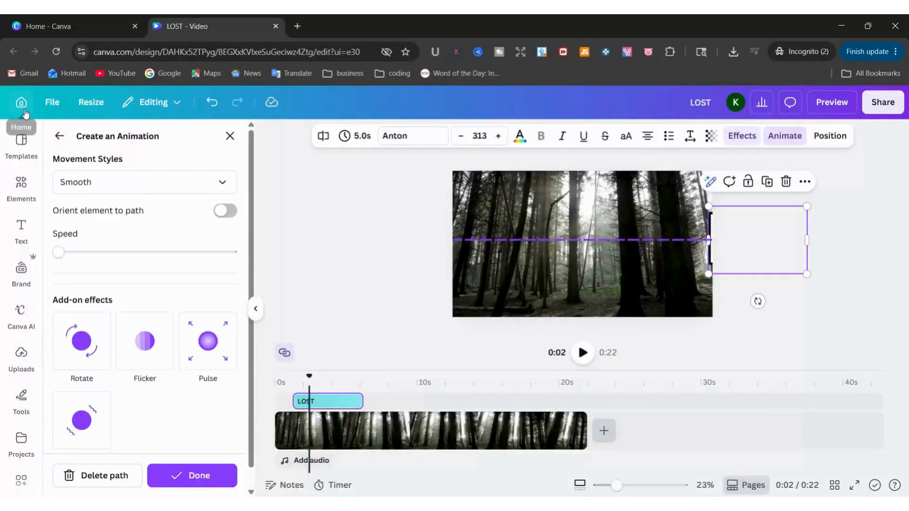
# Set the movement style of the LOST text's animation to Steady and check it in the video preview
pyautogui.click(158, 188)
pyautogui.click(92, 263)
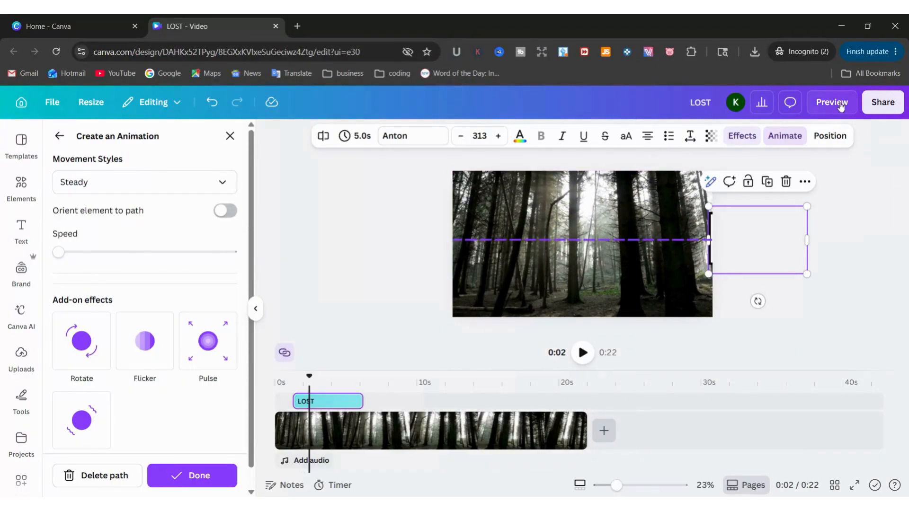
pyautogui.click(823, 108)
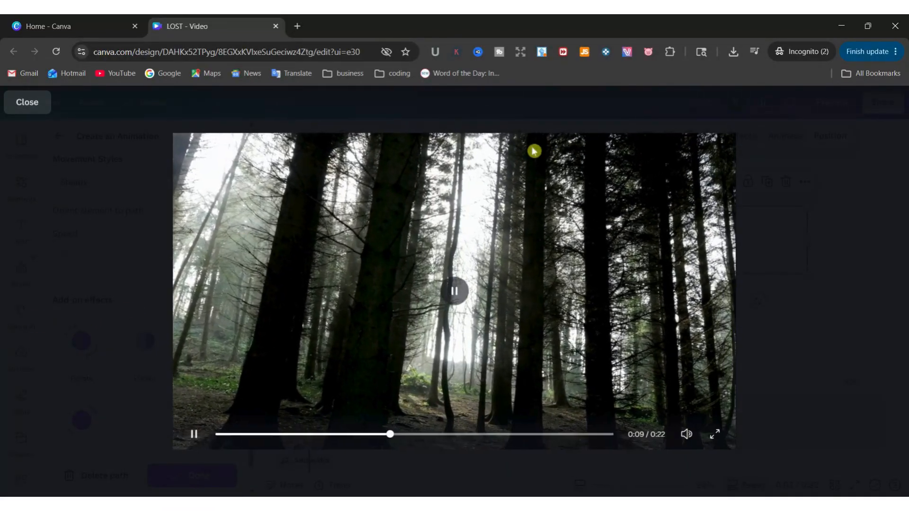
pyautogui.click(38, 107)
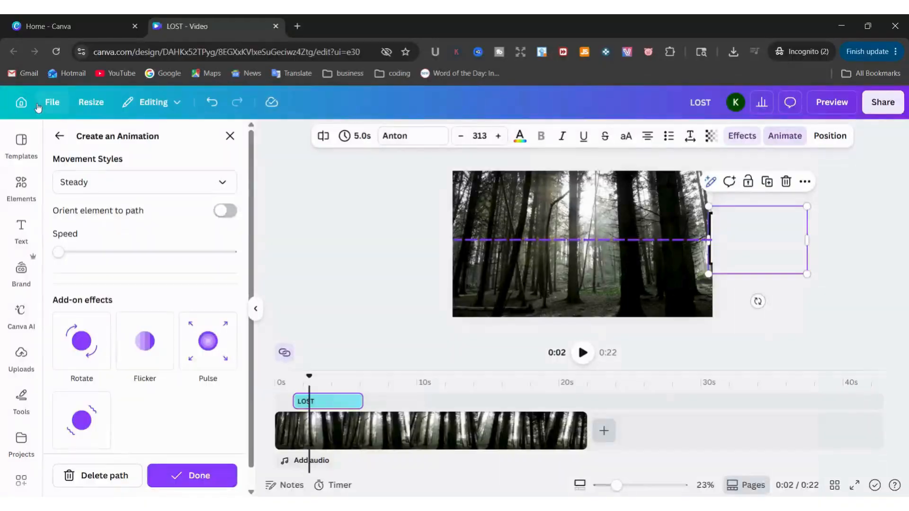
pyautogui.click(125, 184)
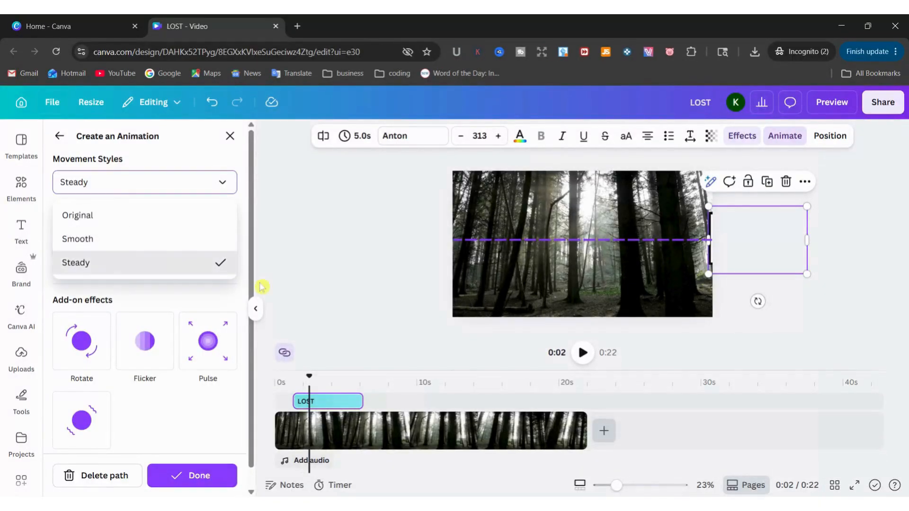
pyautogui.click(283, 281)
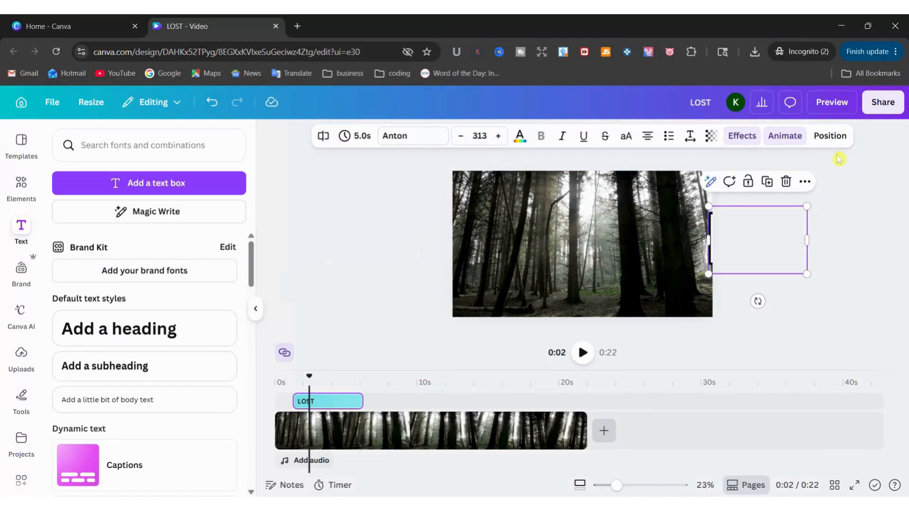
# Watch the full preview again to examine how the LOST text crosses the forest video
pyautogui.click(844, 111)
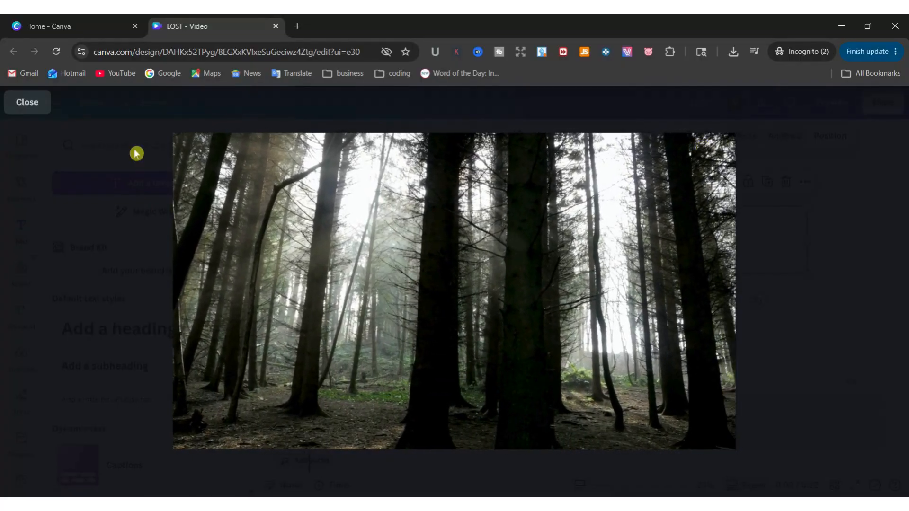
pyautogui.click(27, 102)
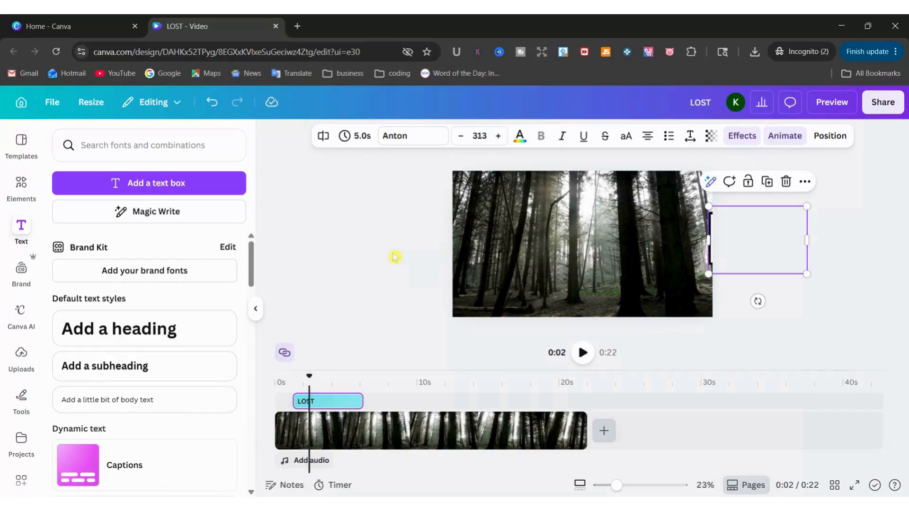
pyautogui.click(826, 110)
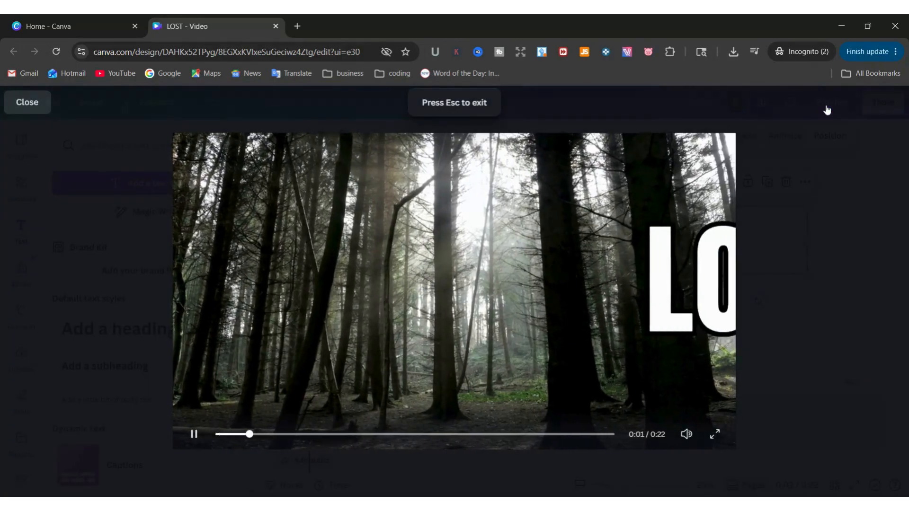